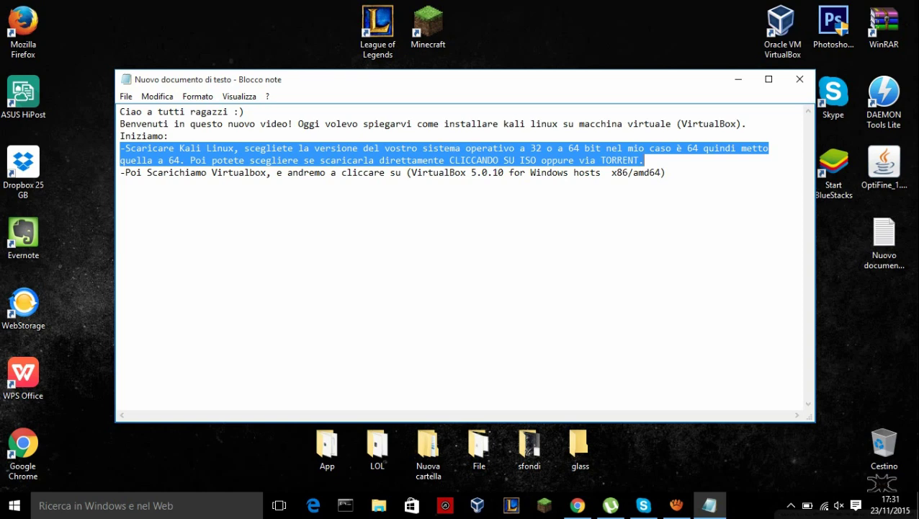
- Bring the kali.org downloads page forward in Chrome and scroll to the 64-bit and 32-bit ISO images
click(667, 172)
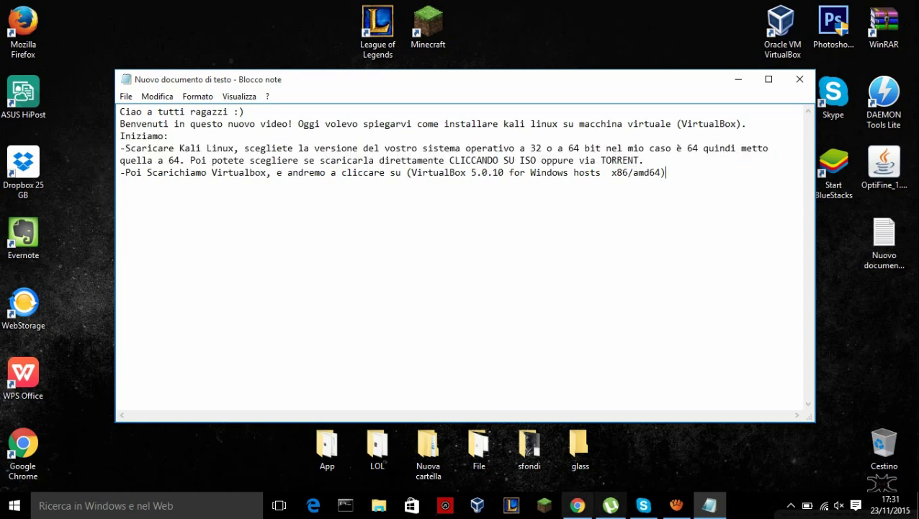
click(578, 505)
scroll(339, 317, down, 2)
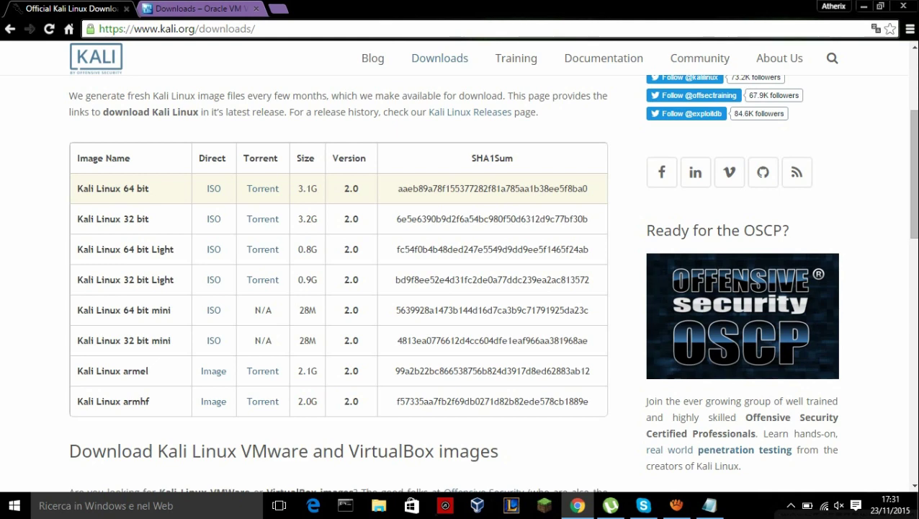
- Review the VirtualBox download line in the Notepad notes
click(710, 505)
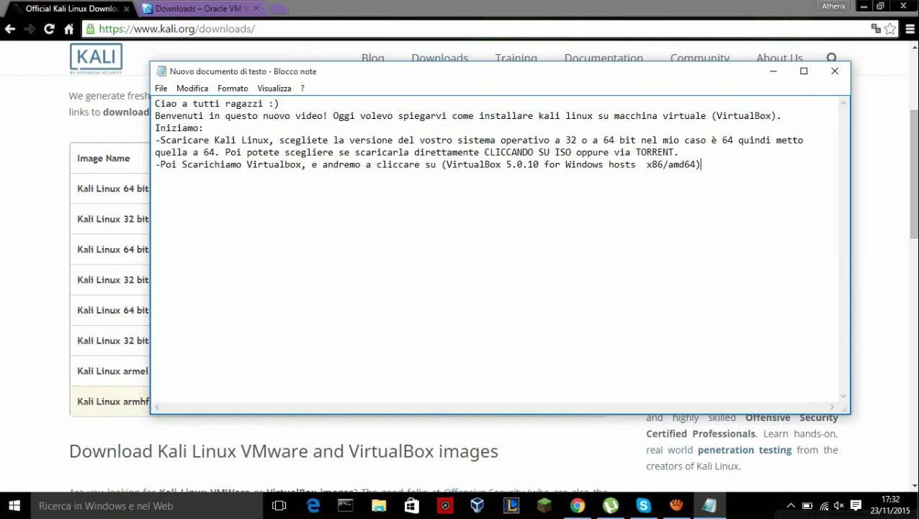
drag(160, 164, 700, 164)
click(701, 164)
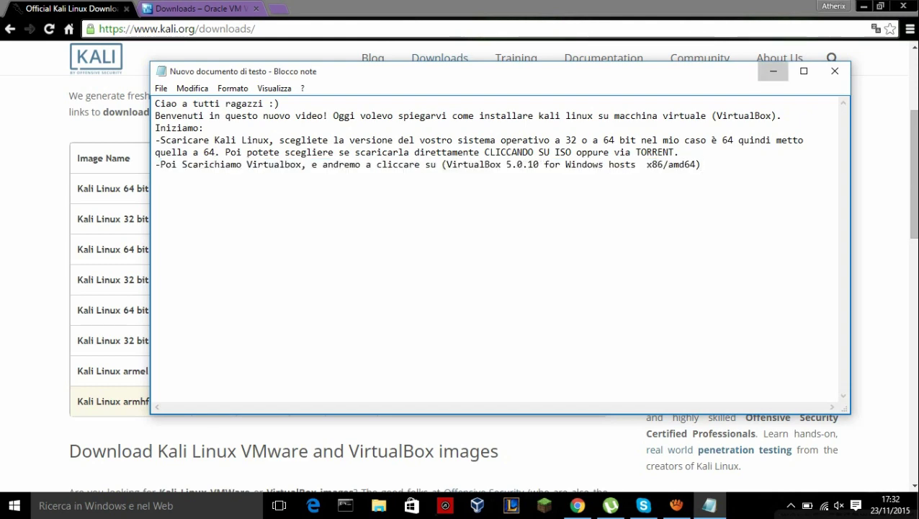
- Show the VirtualBox downloads page in Chrome, then minimize the browser to the desktop
click(773, 71)
click(198, 8)
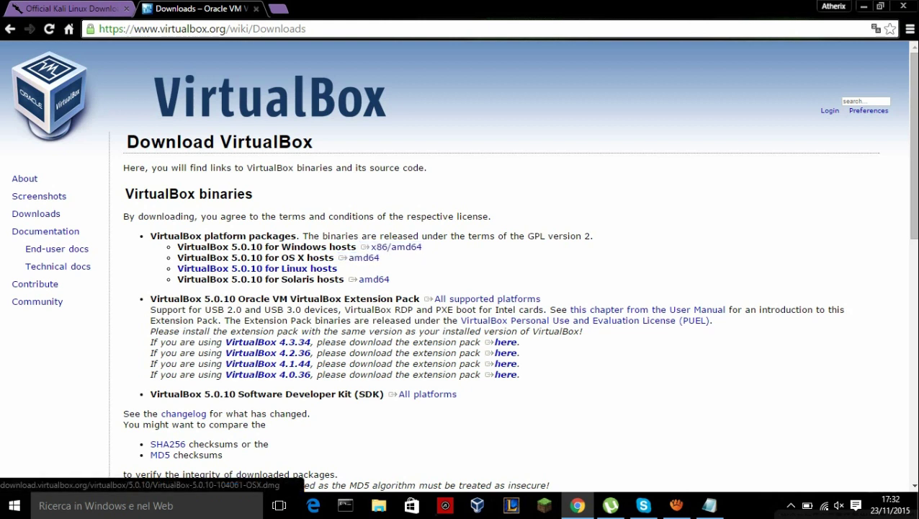
click(864, 6)
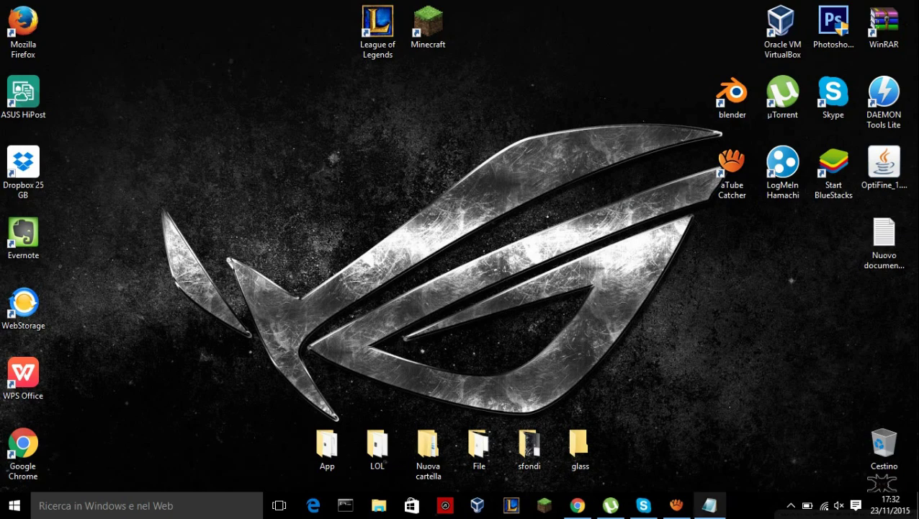
- Append '-OK! Apriamo la nostra macchina virtuale' to the notes and switch to VirtualBox Manager
click(709, 505)
drag(432, 64, 406, 65)
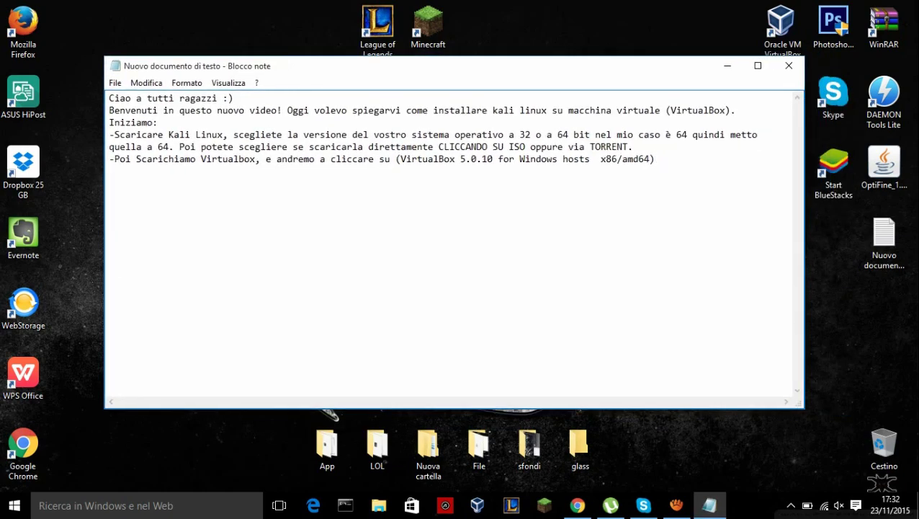
key(Return)
text(-OK! Apriamo la )
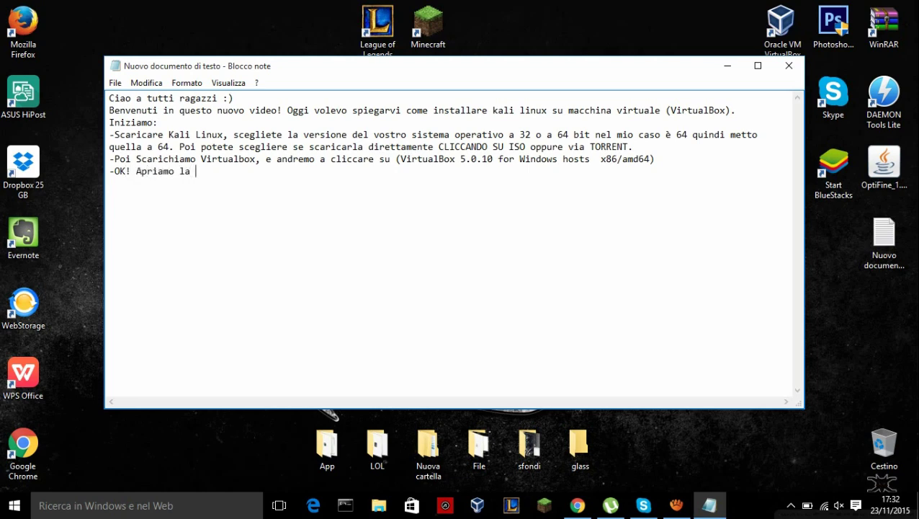
text(nostra macchina virtuale)
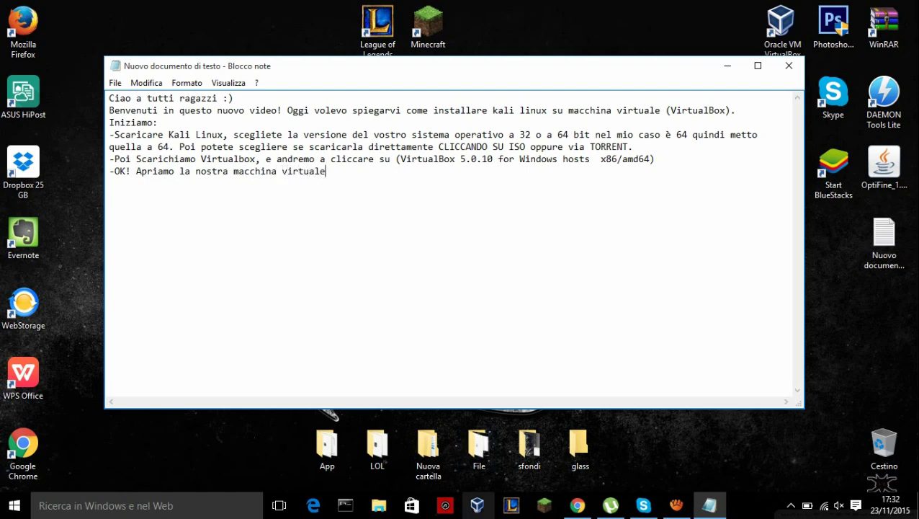
click(477, 505)
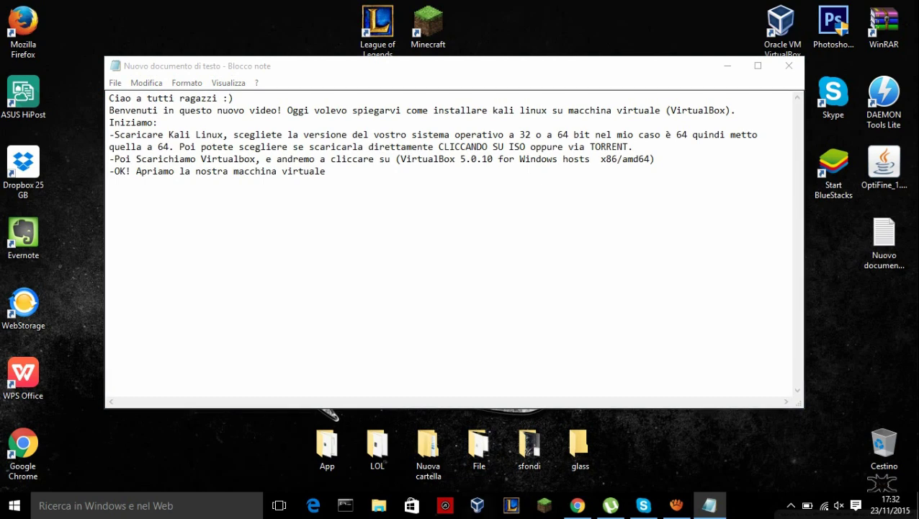
click(728, 65)
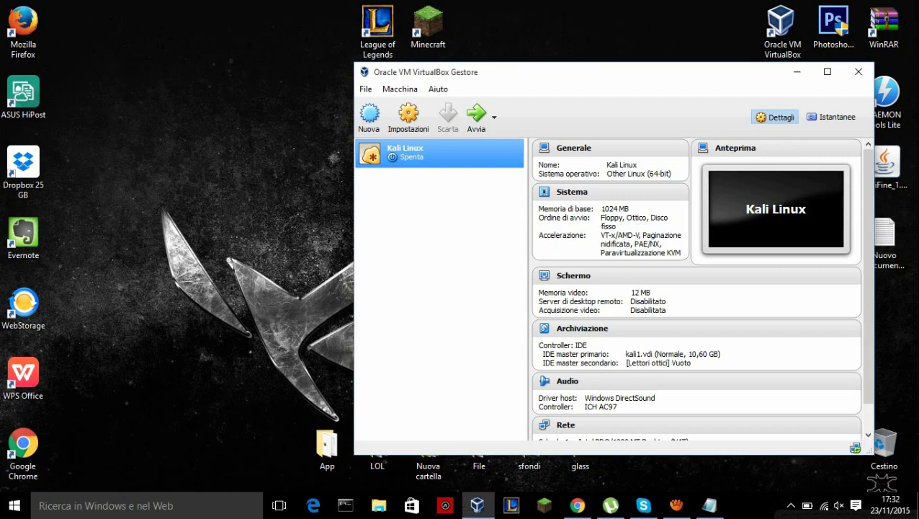
- Start a new machine named 'Linux' with type Linux and version Other Linux (64-bit)
drag(504, 72, 352, 54)
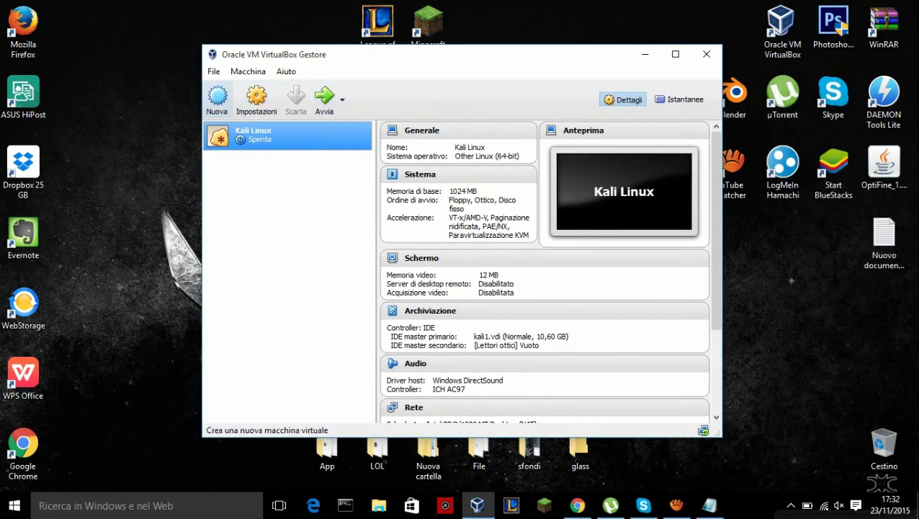
click(217, 98)
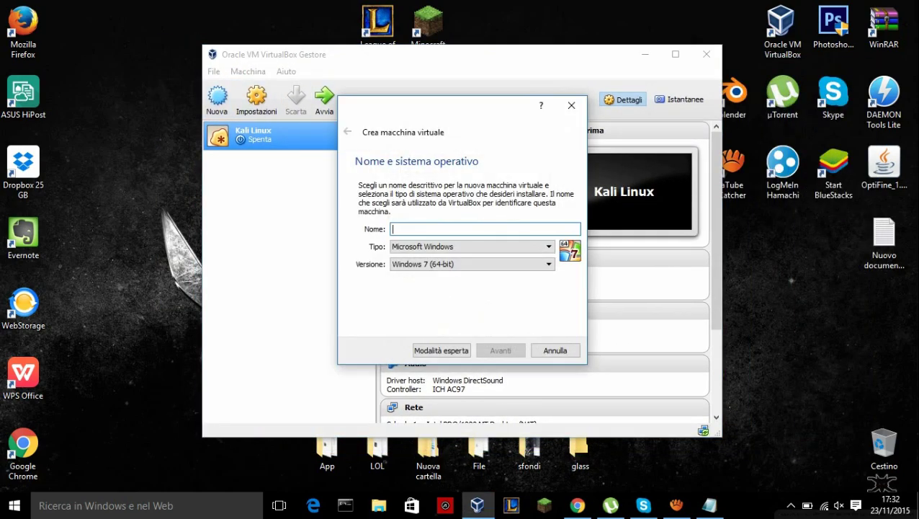
text(Linux)
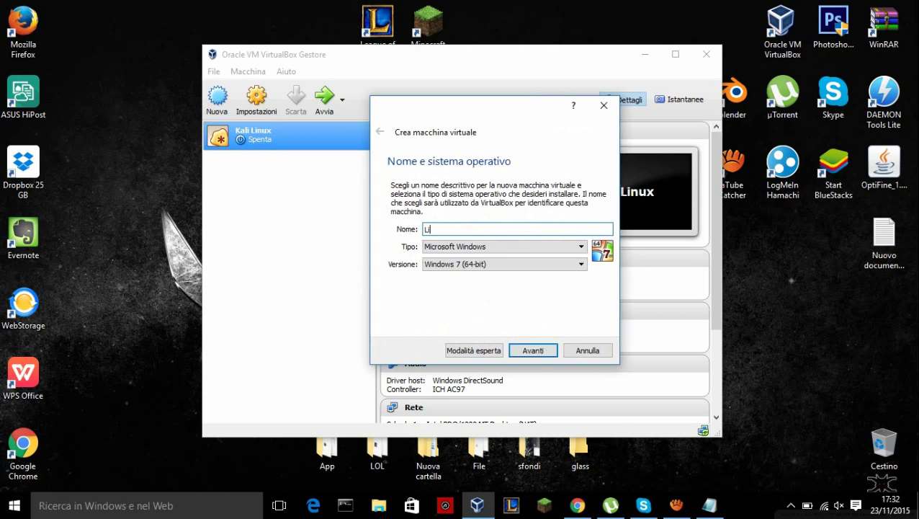
click(504, 263)
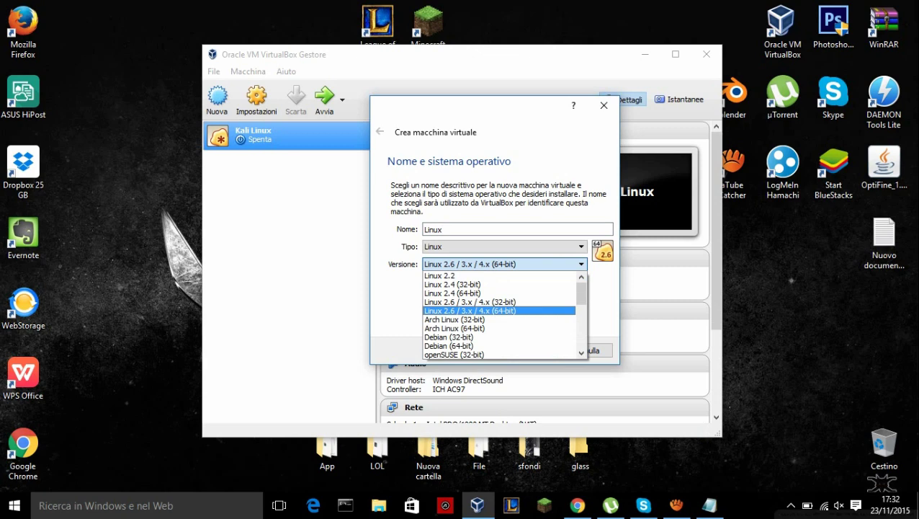
key(Escape)
key(shift+Tab)
key(alt+Down)
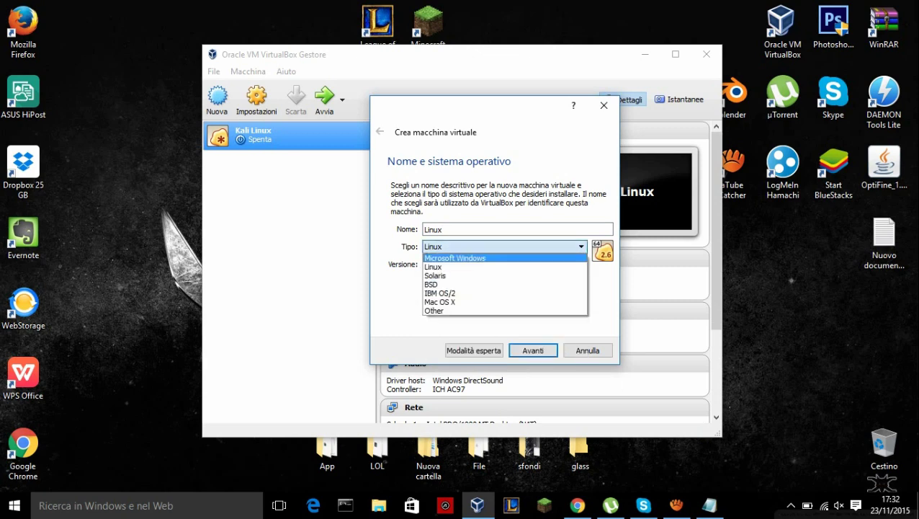
key(Return)
key(Tab)
key(alt+Down)
scroll(505, 315, down, 6)
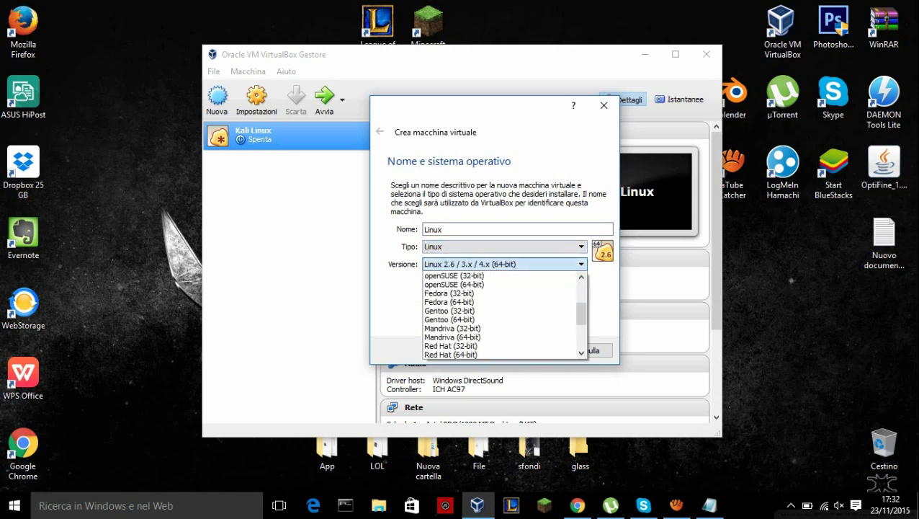
key(Down)
key(Down)
key(Down)
key(Down)
key(Return)
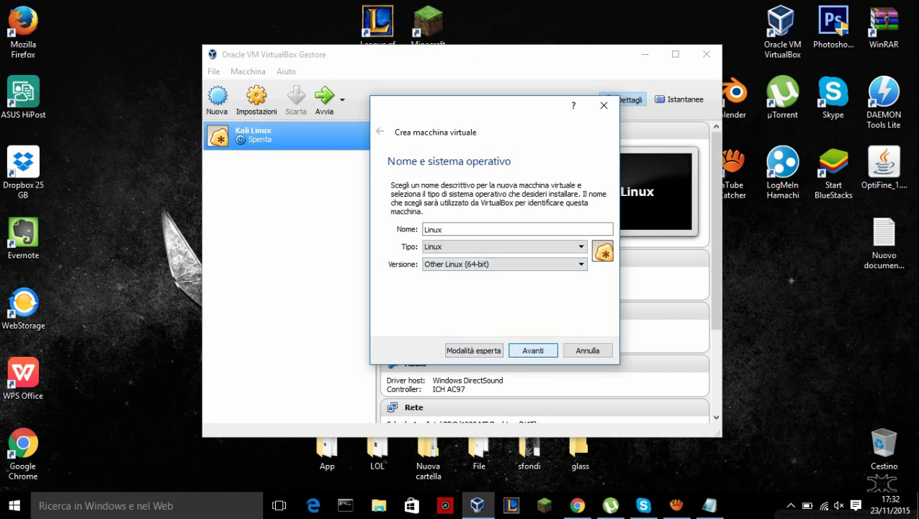
- Give it 1024 MB memory and a new dynamically allocated 14,46 GB VDI disk, and create it
key(Return)
key(Right)
key(Right)
key(Right)
key(Right)
key(Right)
key(Right)
key(Right)
key(Right)
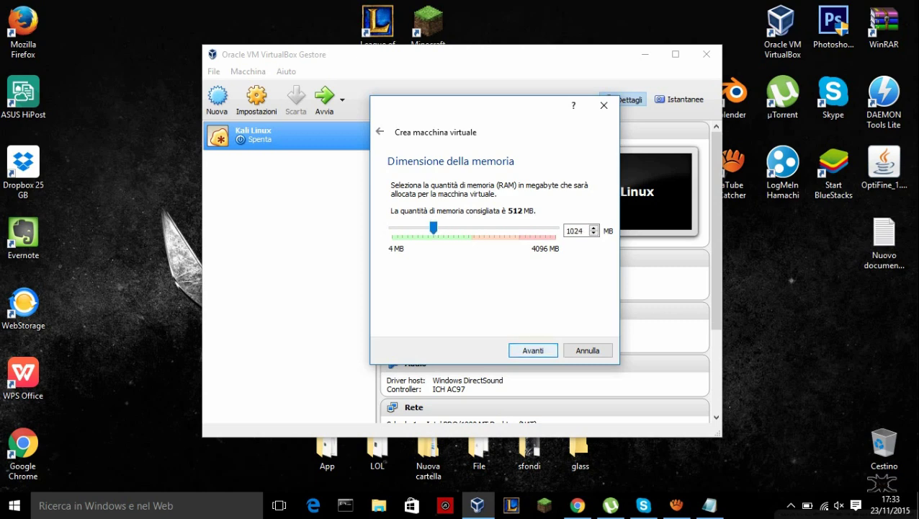
key(Return)
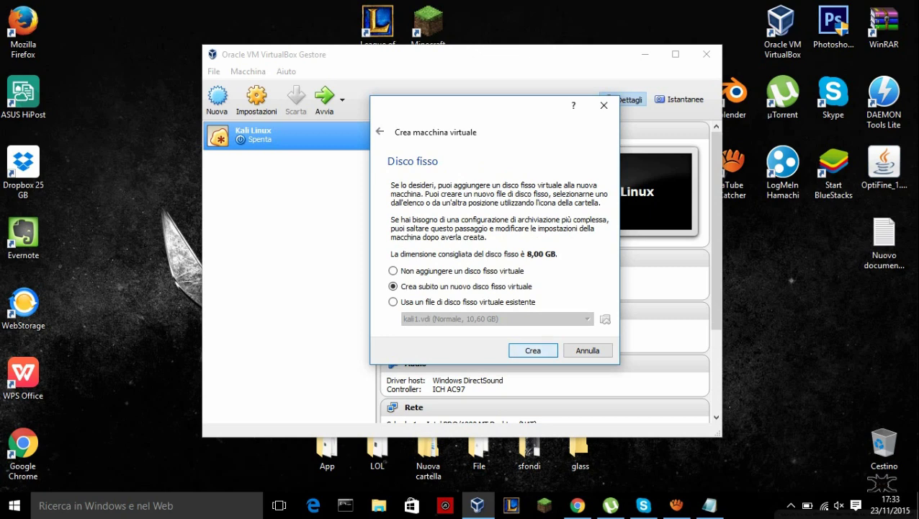
key(Return)
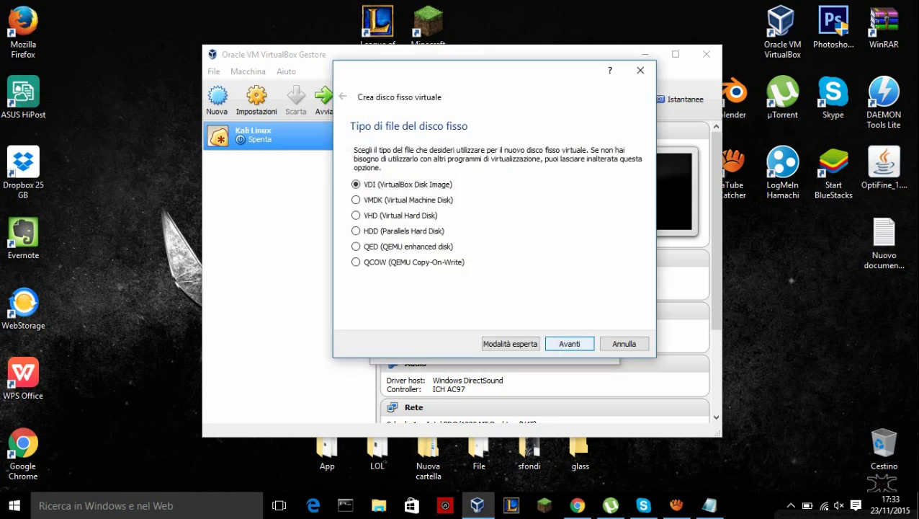
key(Return)
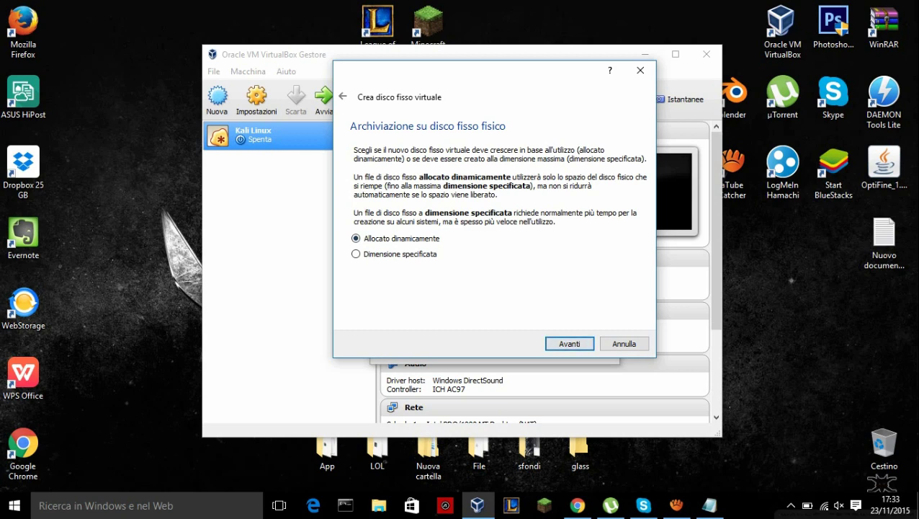
key(Return)
key(Tab)
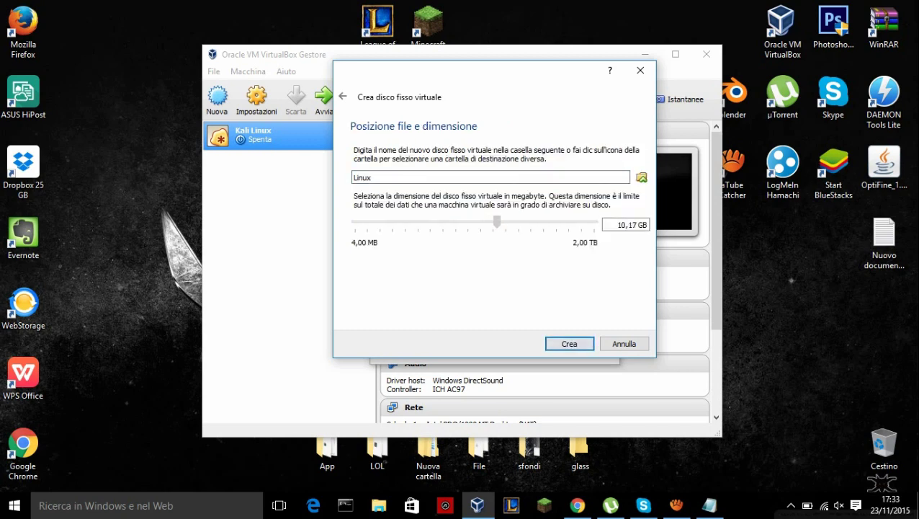
key(Right)
key(Right)
key(Right)
key(Right)
key(Right)
key(Return)
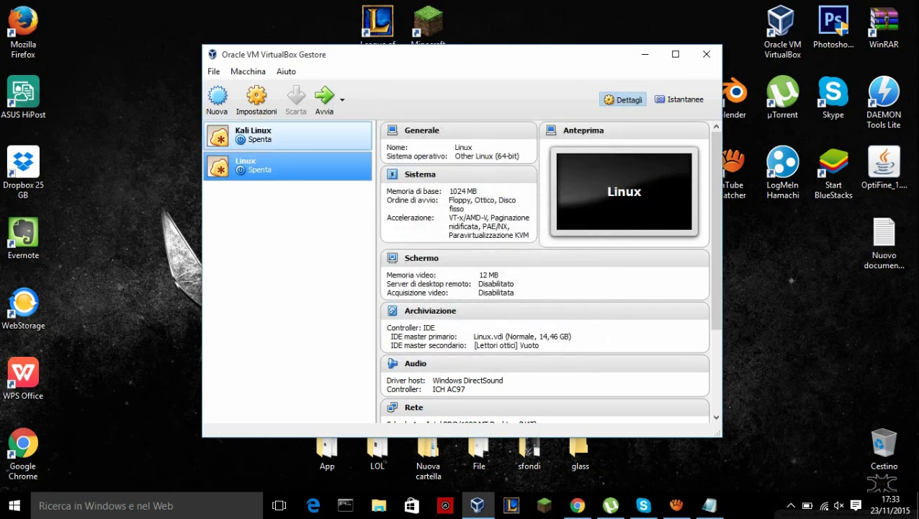
- Open the Linux machine's Impostazioni at Sistema > Processore, then return to Notepad
click(257, 99)
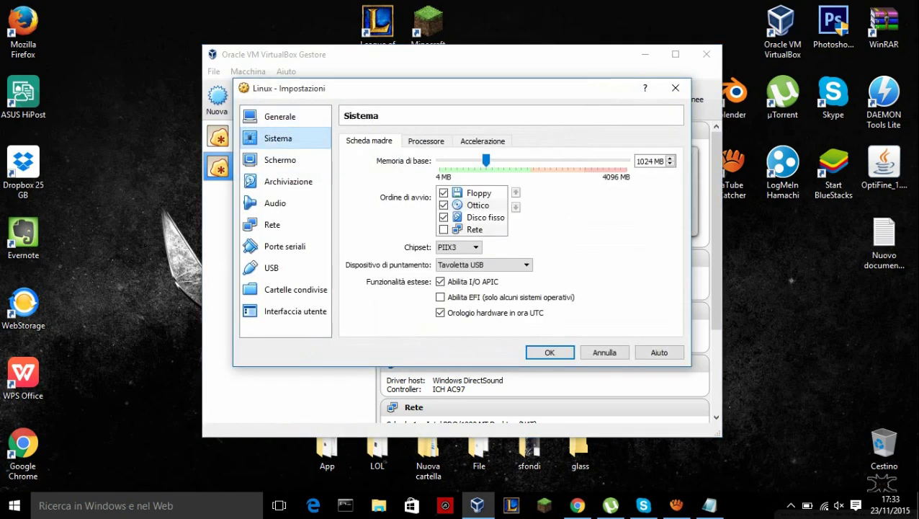
click(426, 140)
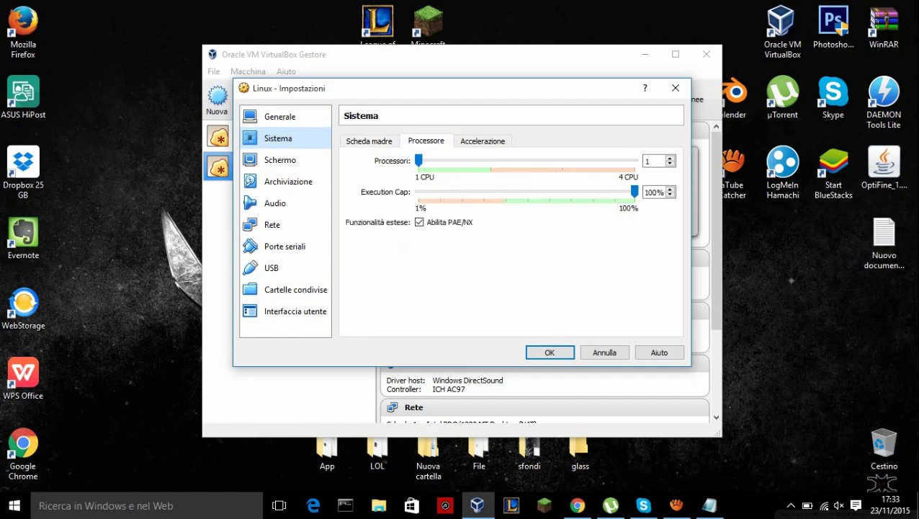
key(alt+Tab)
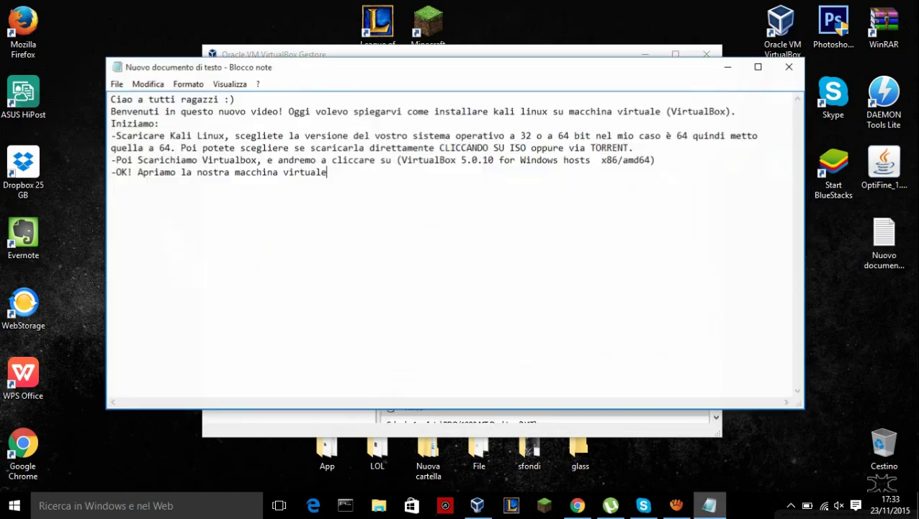
- Log '-Andate su impostazioni, sistema, processore , e abilitate PAE/NX' on a new notes line
drag(288, 65, 400, 141)
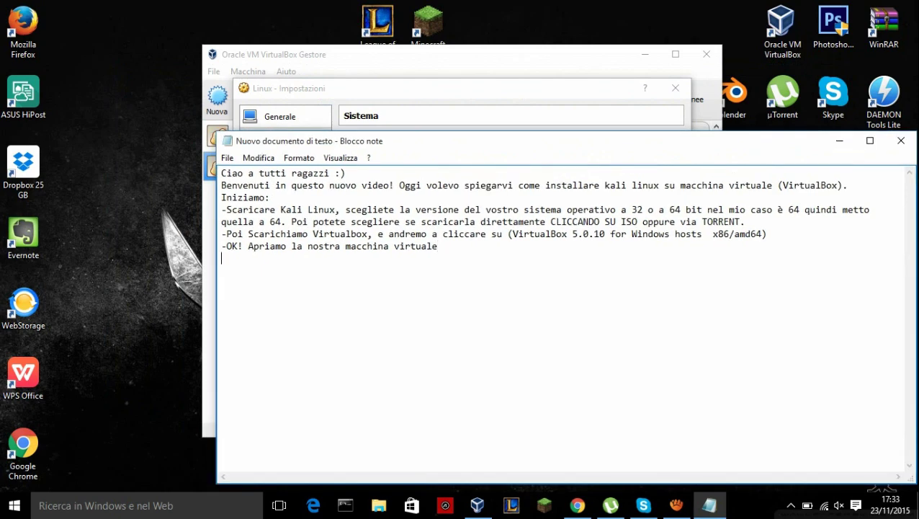
key(alt+Tab)
drag(432, 88, 181, 38)
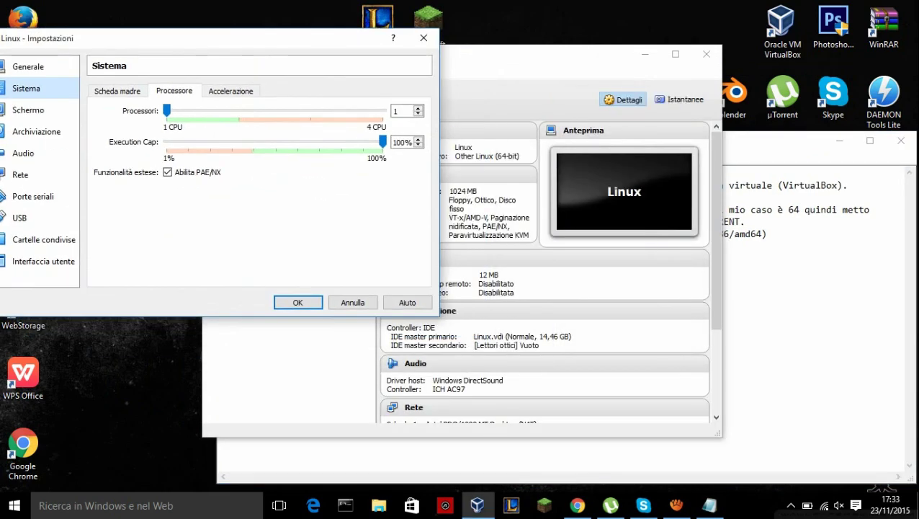
key(alt+Tab)
drag(432, 140, 507, 130)
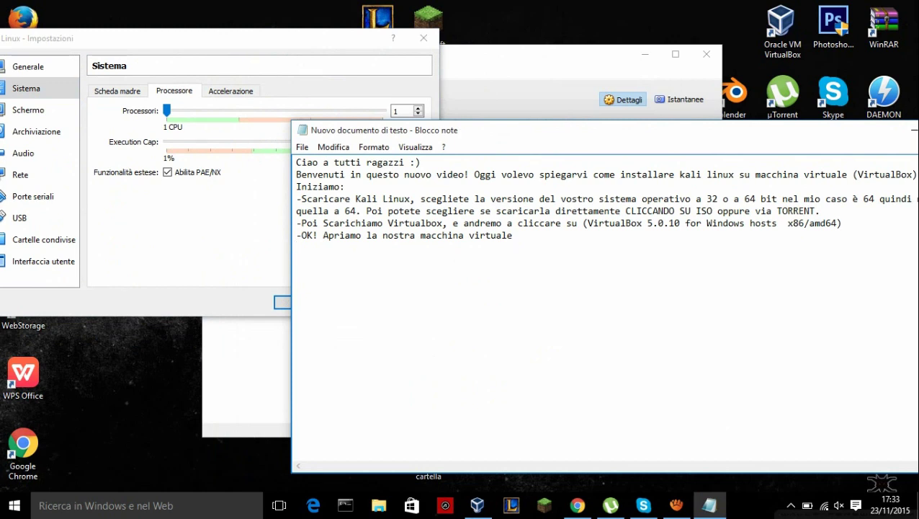
key(Return)
text(-Andate su impostazione)
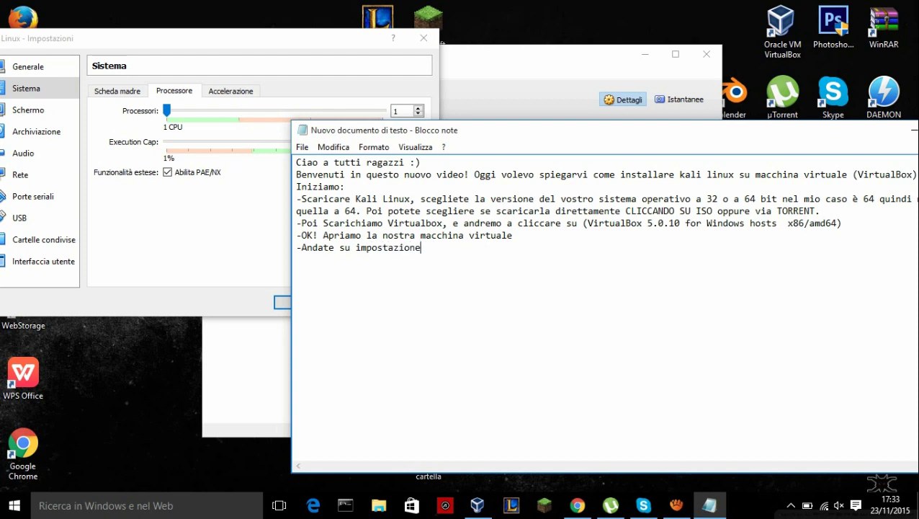
key(BackSpace)
text(i )
text(cl)
key(BackSpace)
key(BackSpace)
text(, sistema, e)
key(BackSpace)
key(BackSpace)
text(processo)
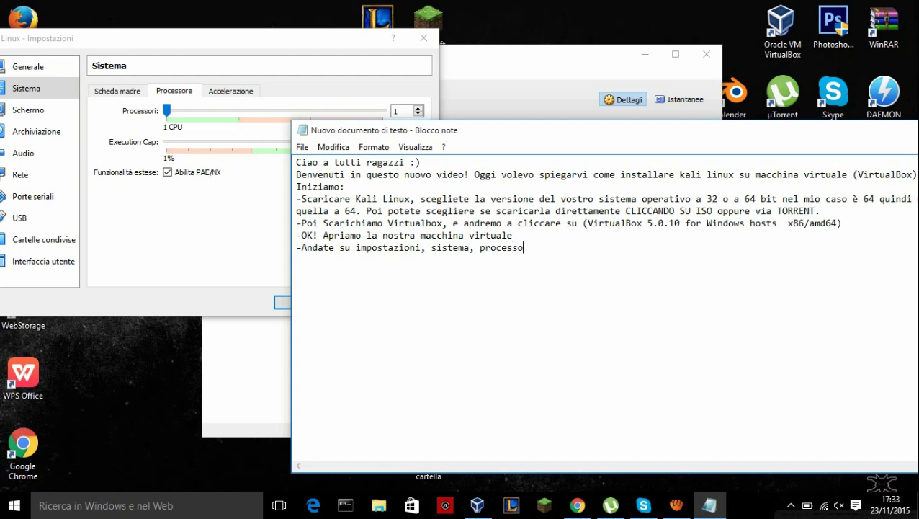
text(re , e abilitate PA)
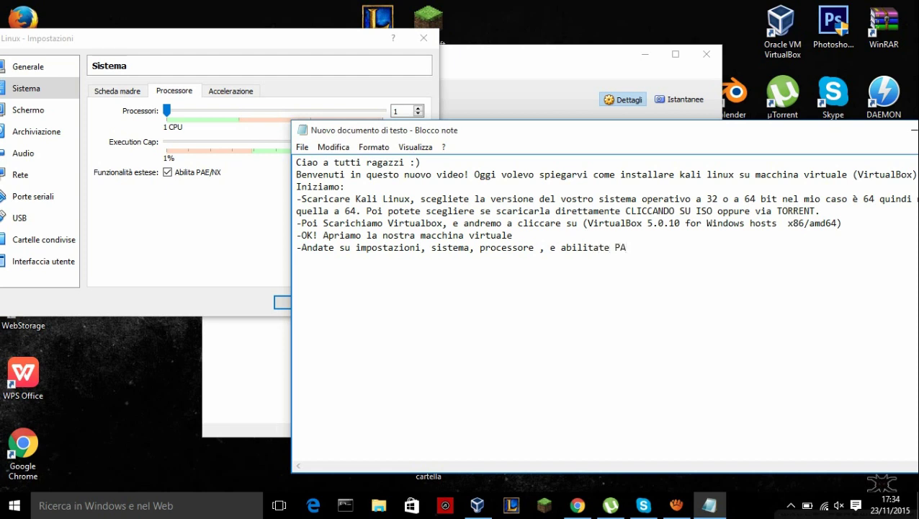
text(E/NX)
- Check the new line, then minimize Notepad and center the Linux settings dialog
key(ctrl+shift+Left)
key(ctrl+shift+Left)
key(ctrl+shift+Left)
key(ctrl+shift+Left)
key(ctrl+shift+Left)
key(ctrl+shift+Left)
key(ctrl+shift+Left)
key(ctrl+shift+Left)
key(ctrl+shift+Left)
key(ctrl+shift+Left)
key(ctrl+shift+Left)
key(ctrl+shift+Left)
key(ctrl+shift+Left)
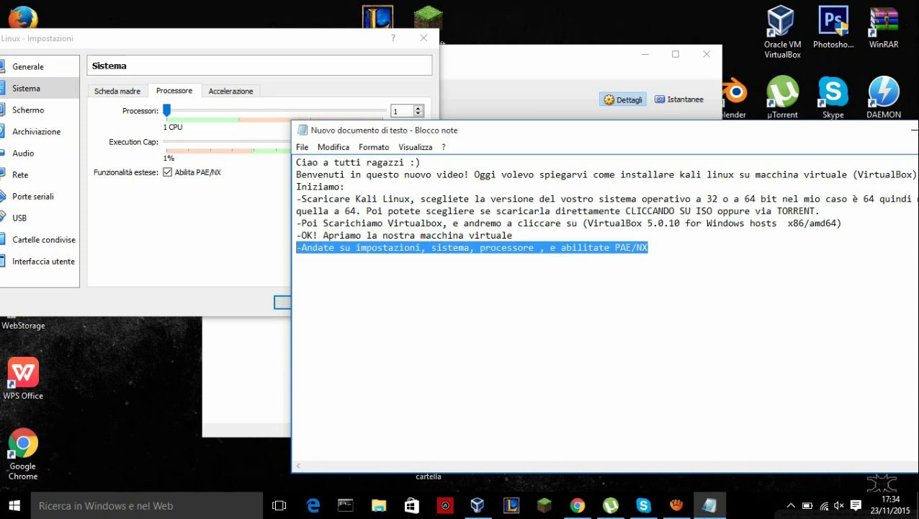
key(ctrl+shift+Right)
key(ctrl+shift+Right)
key(ctrl+shift+Right)
key(ctrl+shift+Right)
key(ctrl+shift+Right)
key(ctrl+shift+Right)
key(ctrl+shift+Right)
key(ctrl+shift+Left)
key(ctrl+shift+Left)
key(ctrl+shift+Left)
key(ctrl+shift+Left)
key(ctrl+shift+Left)
key(ctrl+shift+Left)
key(ctrl+shift+Left)
key(ctrl+shift+Right)
key(ctrl+shift+Right)
key(ctrl+shift+Right)
key(ctrl+shift+Right)
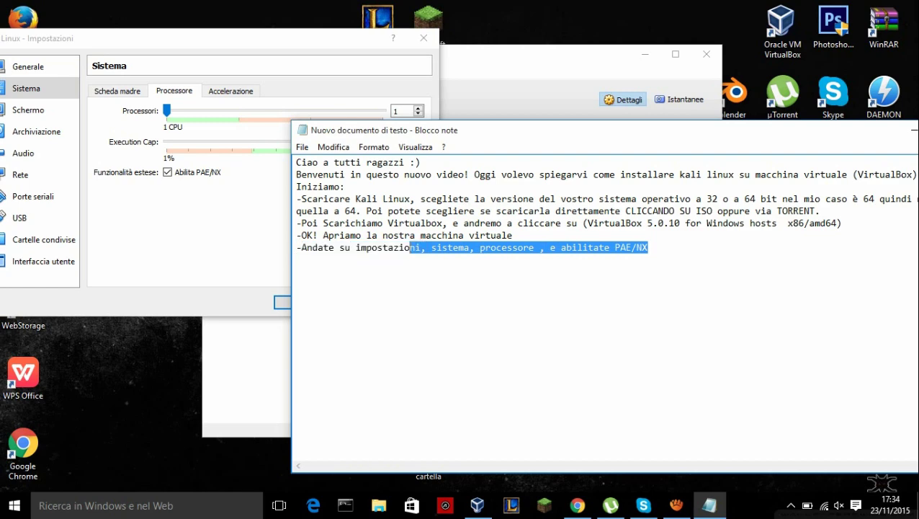
key(ctrl+shift+Right)
key(ctrl+shift+Right)
key(ctrl+shift+Right)
key(ctrl+shift+Right)
key(ctrl+shift+Right)
key(ctrl+shift+Right)
drag(504, 130, 295, 85)
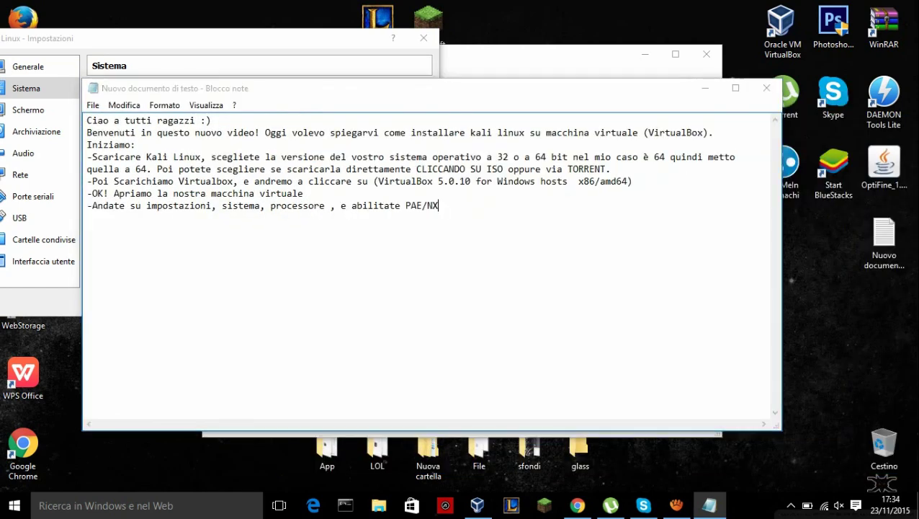
click(721, 84)
drag(217, 38, 473, 115)
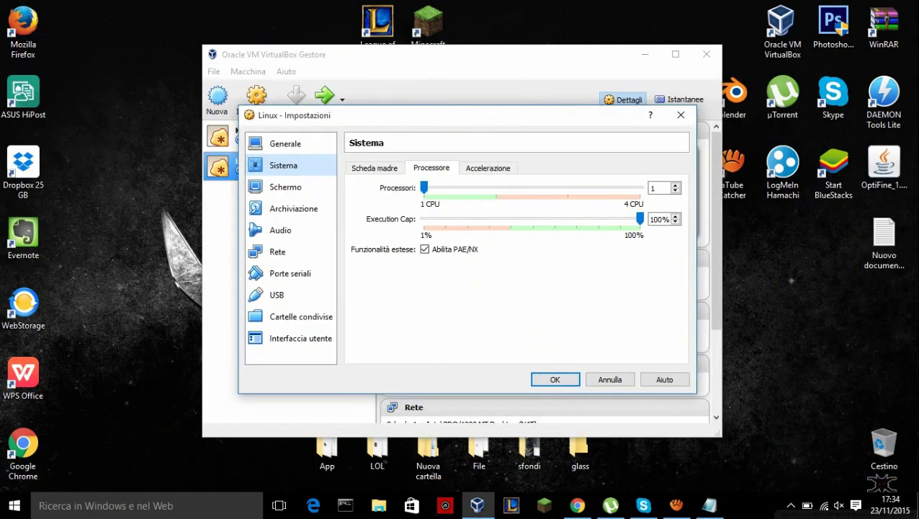
- Save the Linux processor settings with OK, start the VM, and clear the desktop
key(Return)
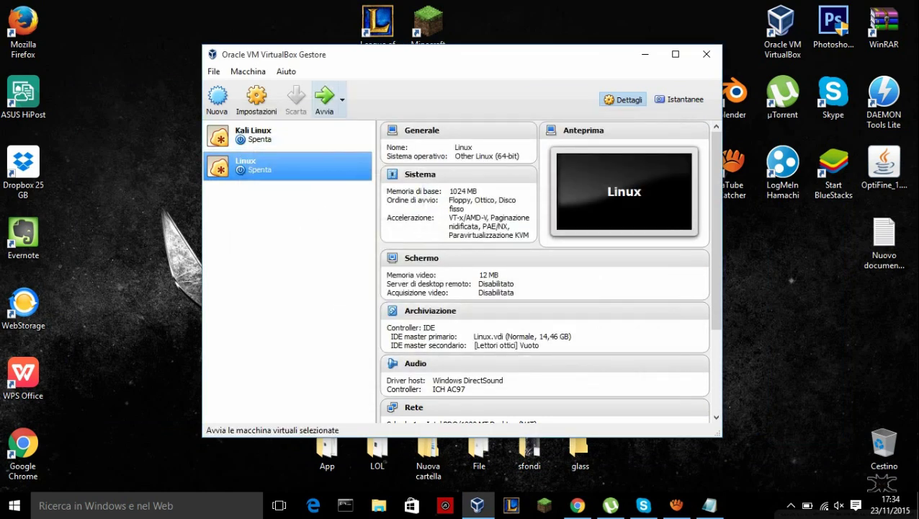
click(324, 99)
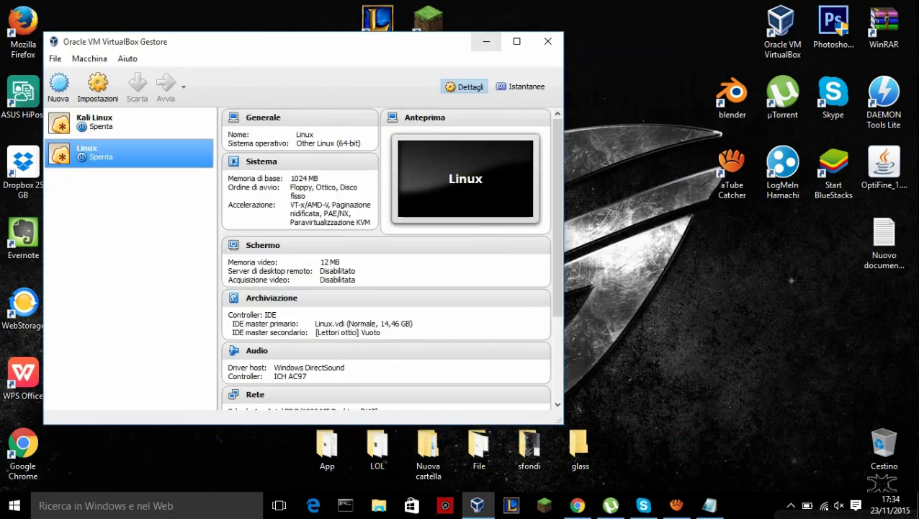
key(super+d)
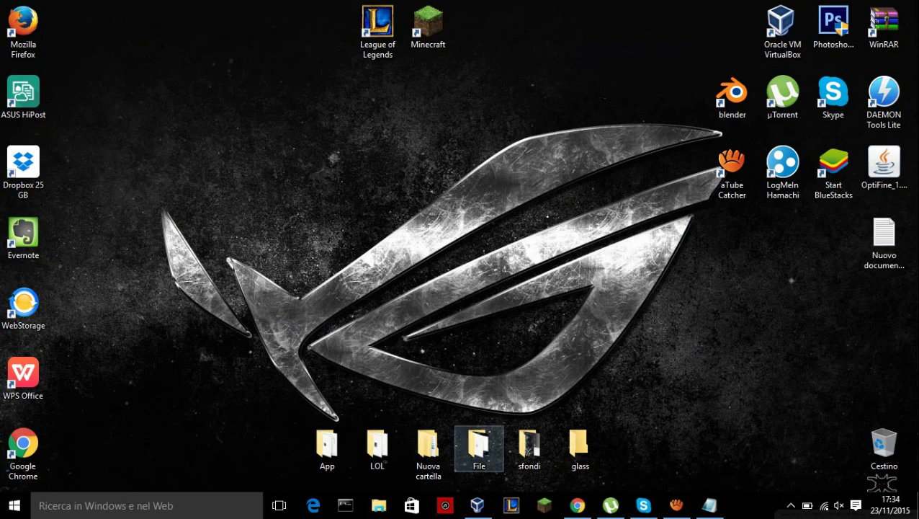
click(477, 504)
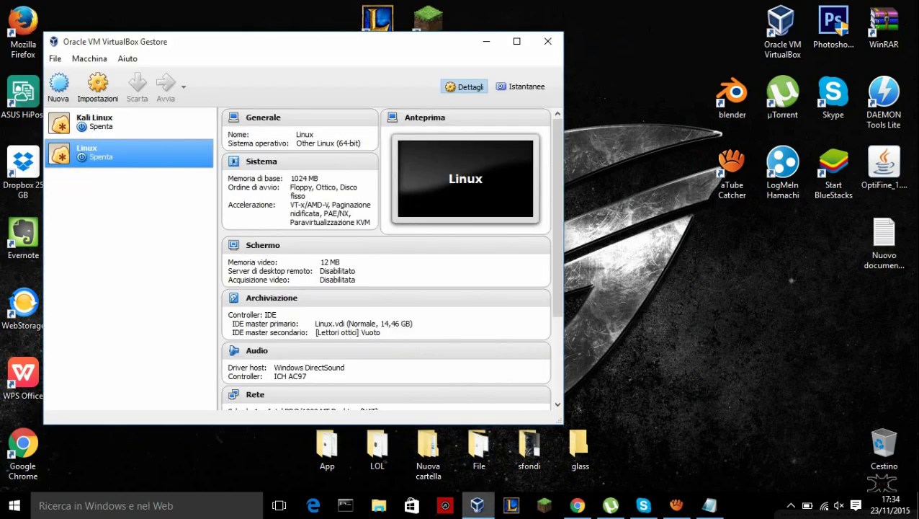
key(super+d)
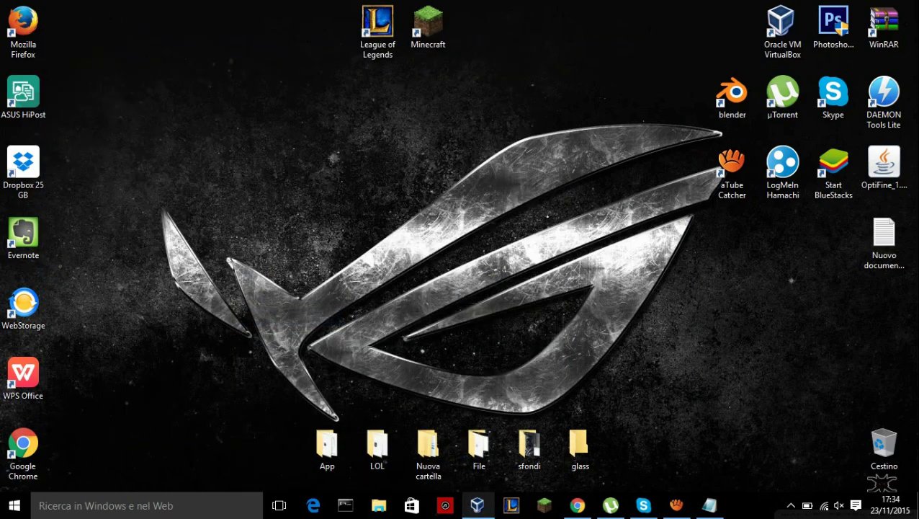
- Glance over the notes, then minimize Notepad to return to the VM's boot-disk prompt
click(709, 505)
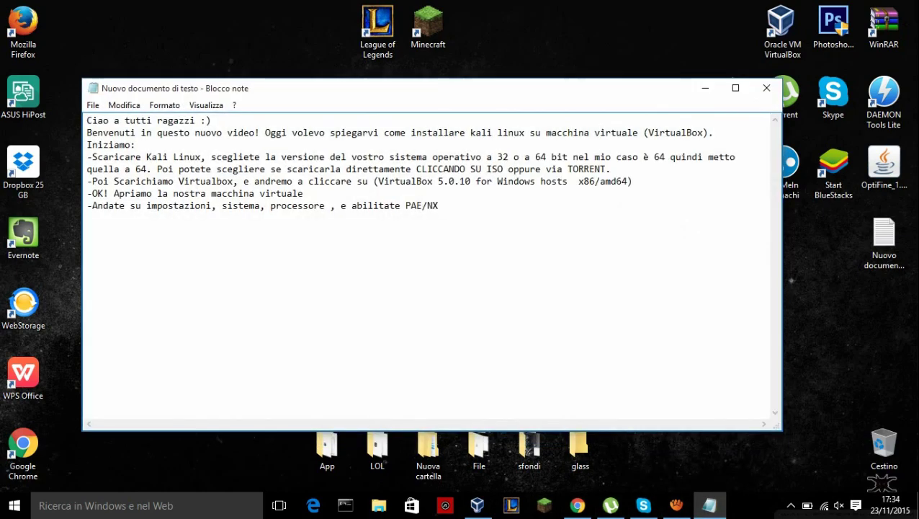
click(705, 87)
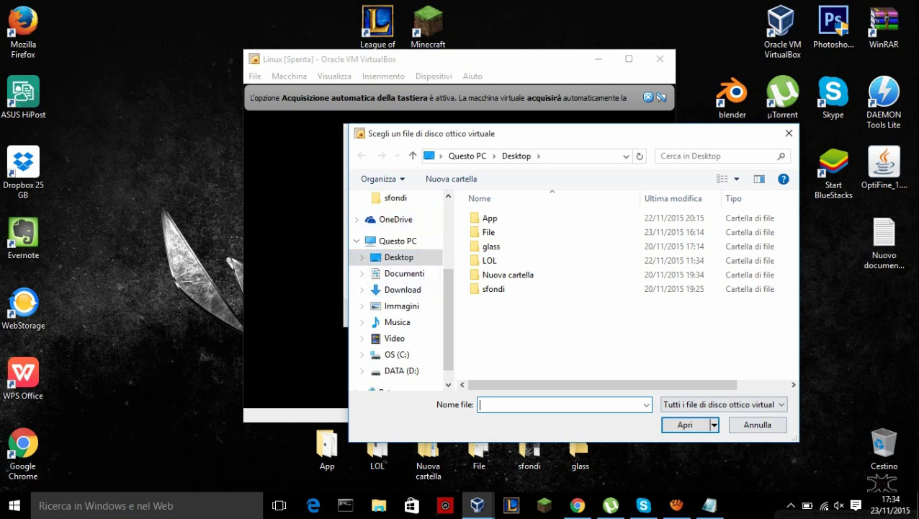
- Pick kali-linux-2.0-amd64.iso from Download with the file filter set to 'Tutti i file (*)'
click(723, 404)
click(720, 445)
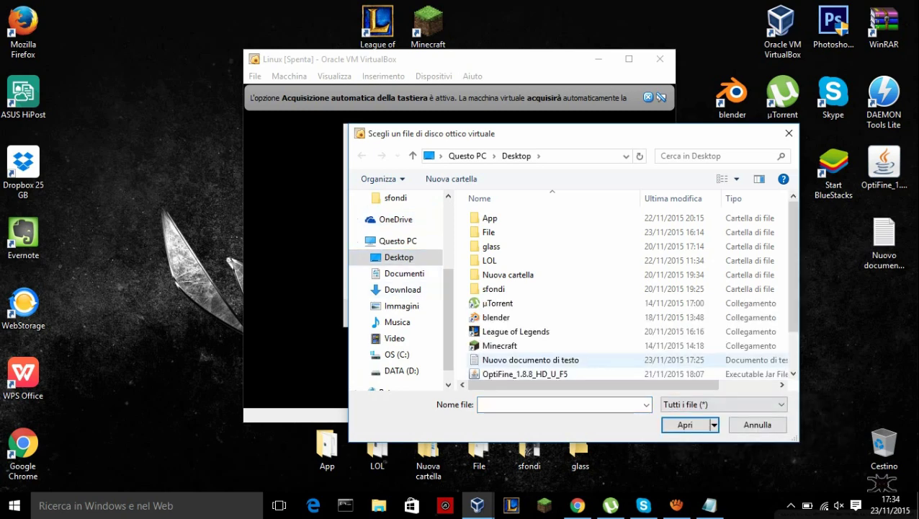
scroll(515, 339, down, 1)
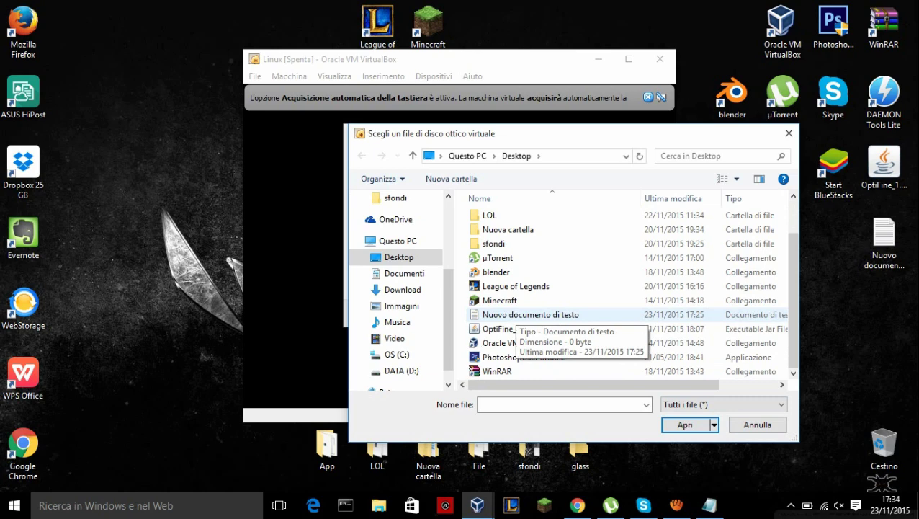
scroll(515, 339, up, 1)
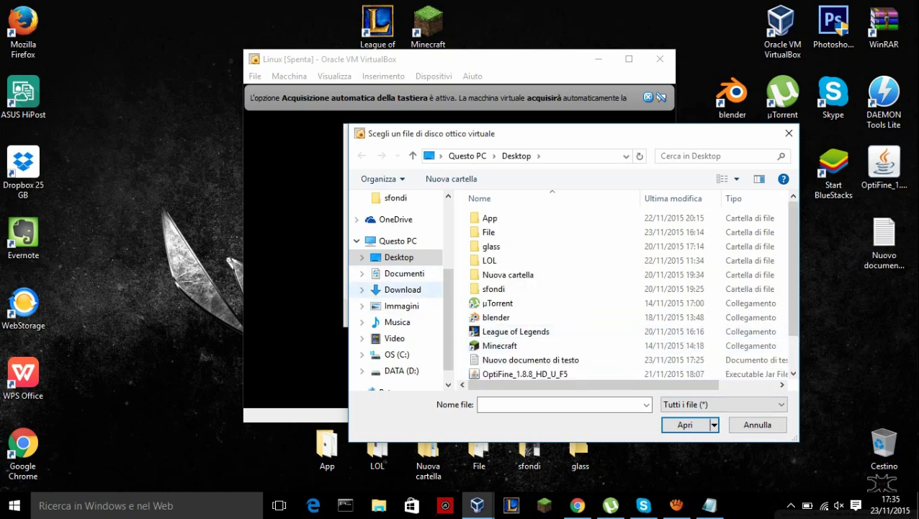
click(402, 289)
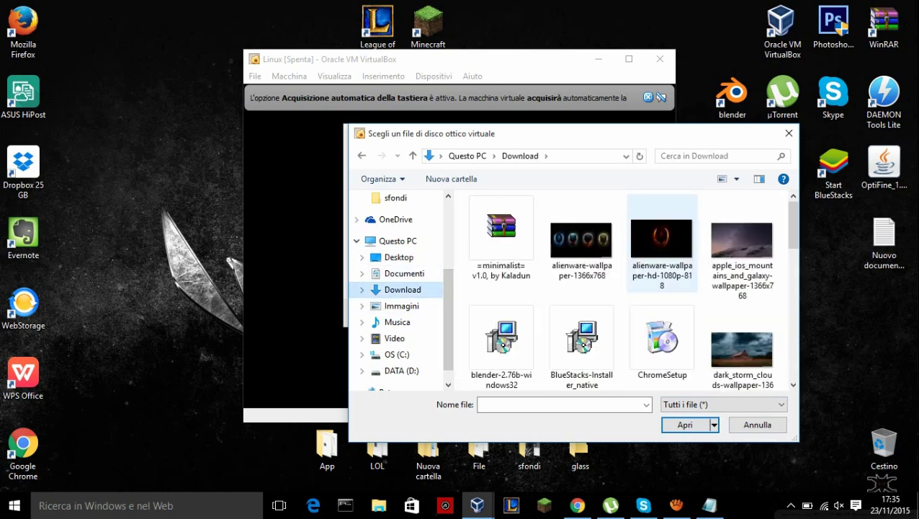
scroll(626, 288, down, 3)
scroll(626, 288, up, 1)
scroll(627, 288, down, 1)
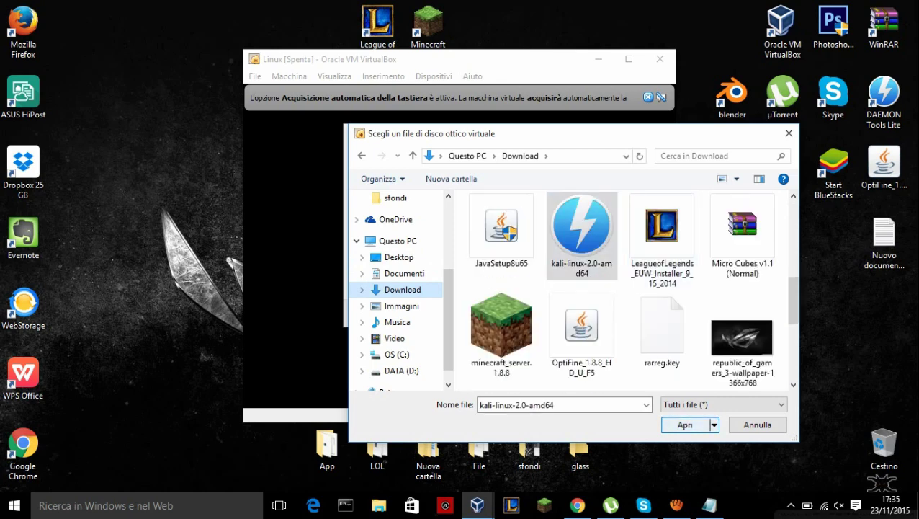
key(Return)
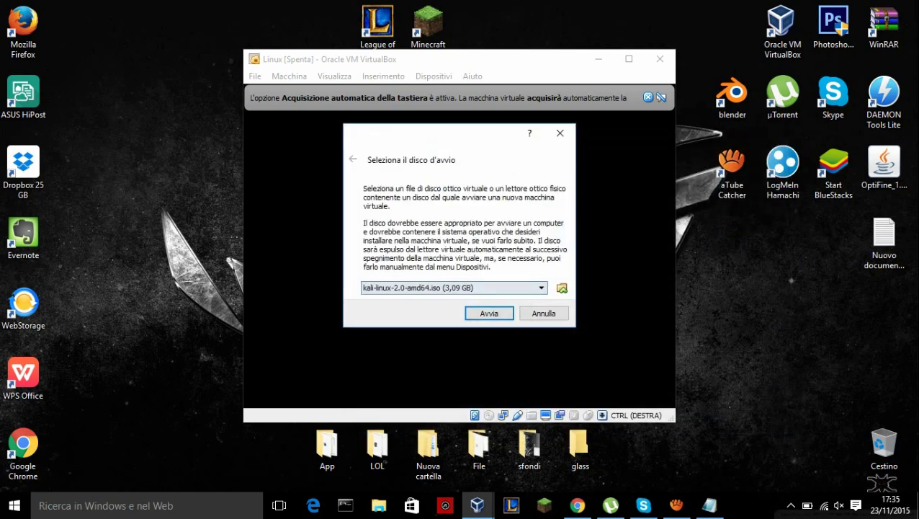
- Keep the Kali ISO as the startup disk and start the VM
key(alt+Down)
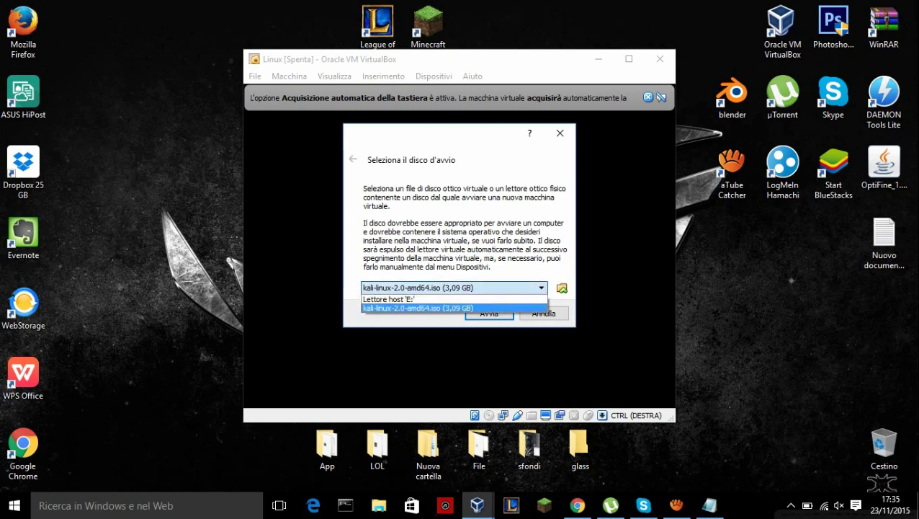
key(Return)
key(Return)
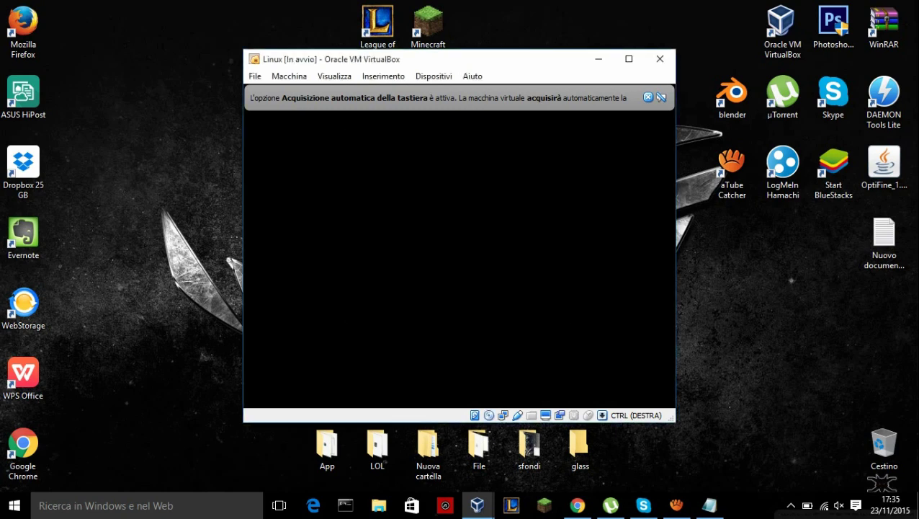
click(629, 59)
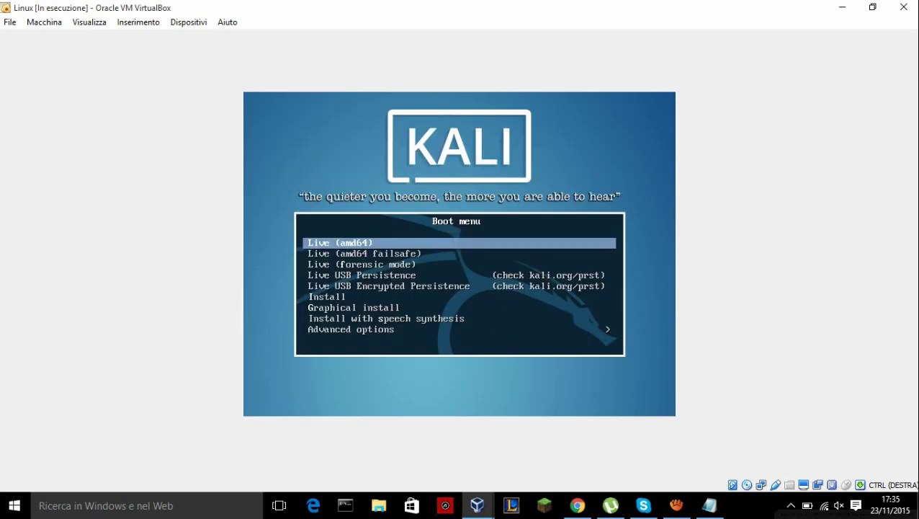
- Add '-Andremo a cliccare GRAPHICAL INSTALL' as a new final line in the notes
key(alt+Tab)
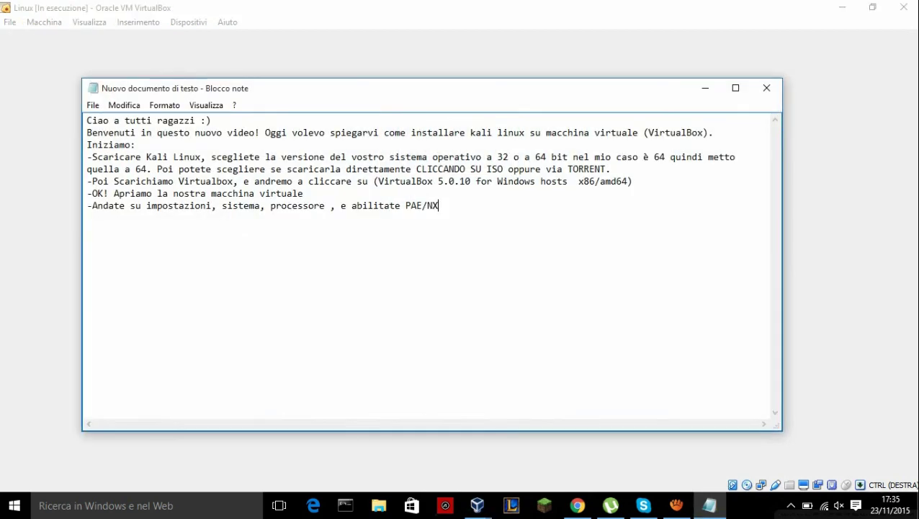
key(Return)
text(-)
key(BackSpace)
text(Con le freccette)
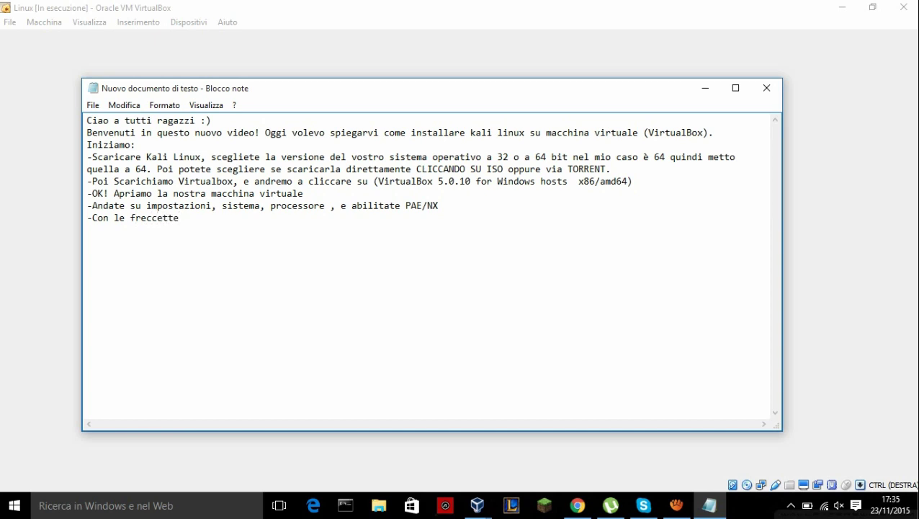
key(BackSpace)
key(BackSpace)
key(BackSpace)
key(BackSpace)
key(BackSpace)
key(BackSpace)
key(BackSpace)
key(BackSpace)
key(BackSpace)
key(BackSpace)
key(BackSpace)
key(BackSpace)
key(BackSpace)
key(BackSpace)
key(BackSpace)
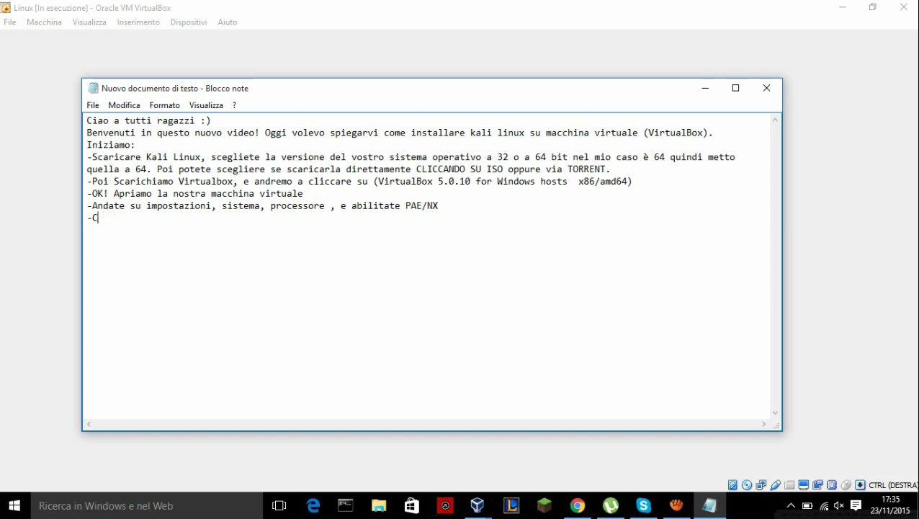
key(BackSpace)
text(Andrea)
key(BackSpace)
text(moma)
key(BackSpace)
key(BackSpace)
text(a cliccar)
key(BackSpace)
text(e )
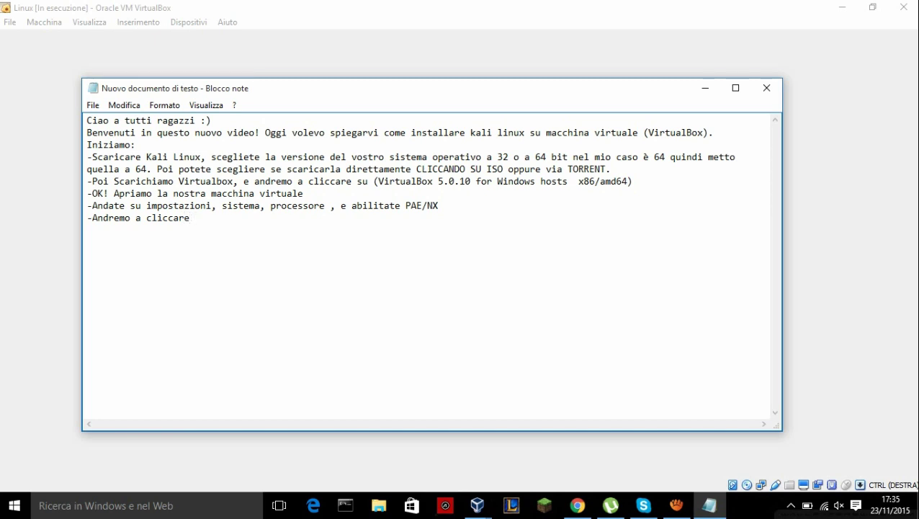
text(GRAPHICAL INSTA)
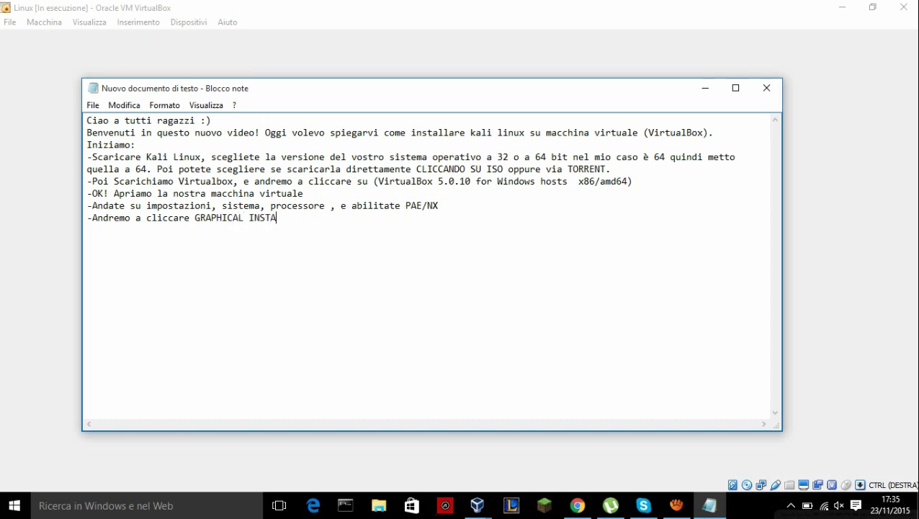
text(LL)
key(shift+Home)
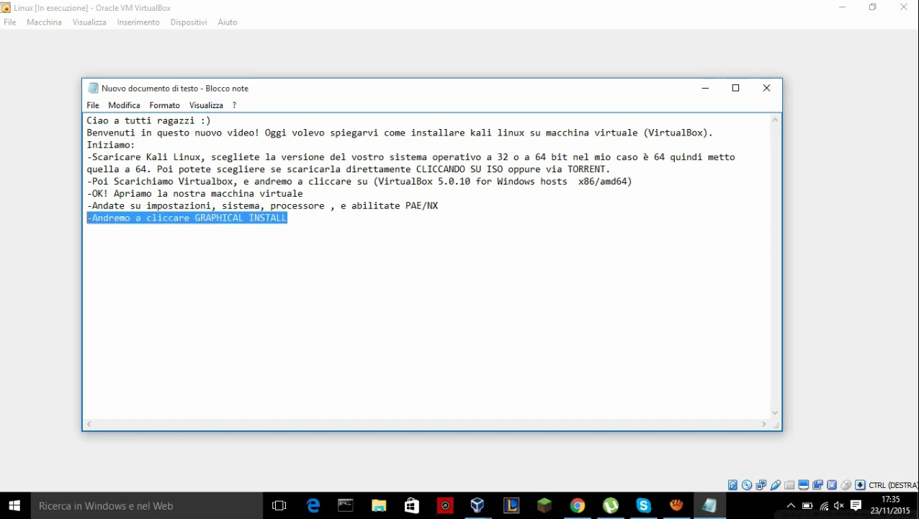
key(End)
- Return to the Kali boot menu and start the Graphical install
click(706, 88)
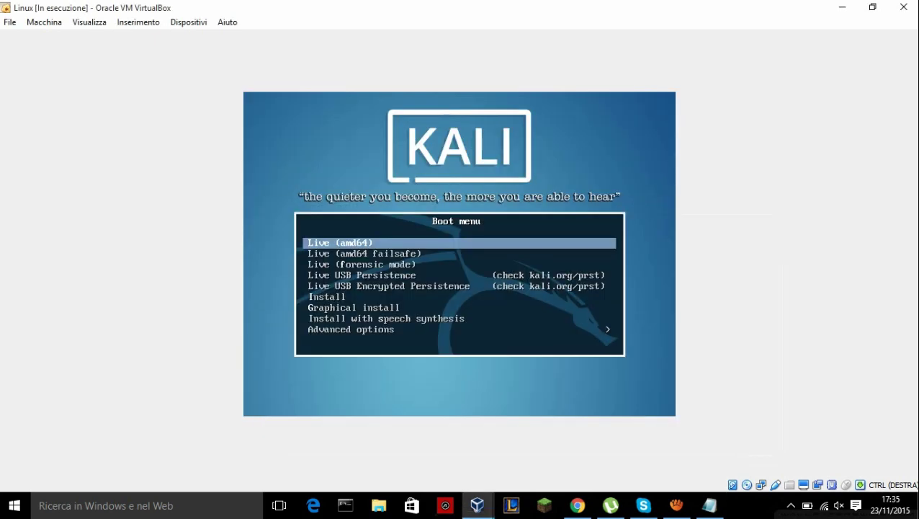
key(Down)
key(Down)
key(Down)
key(Down)
key(Down)
key(Down)
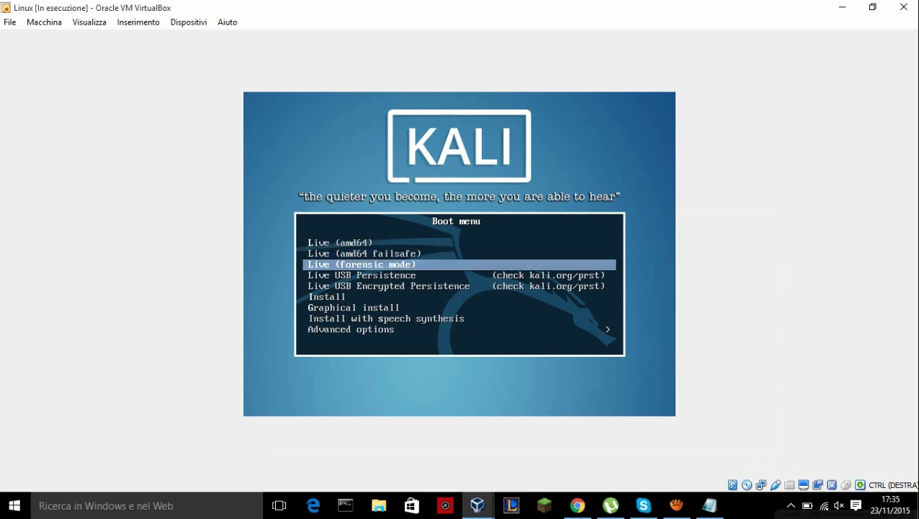
key(Return)
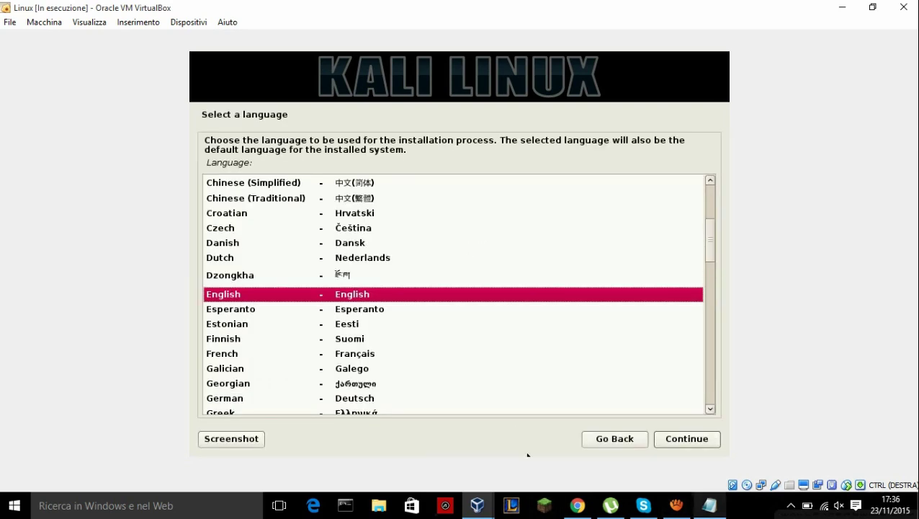
- Choose Italian as the installer language
key(Down)
key(Down)
key(Down)
key(Down)
key(Down)
key(Down)
key(Down)
key(Down)
key(Down)
key(Down)
key(Down)
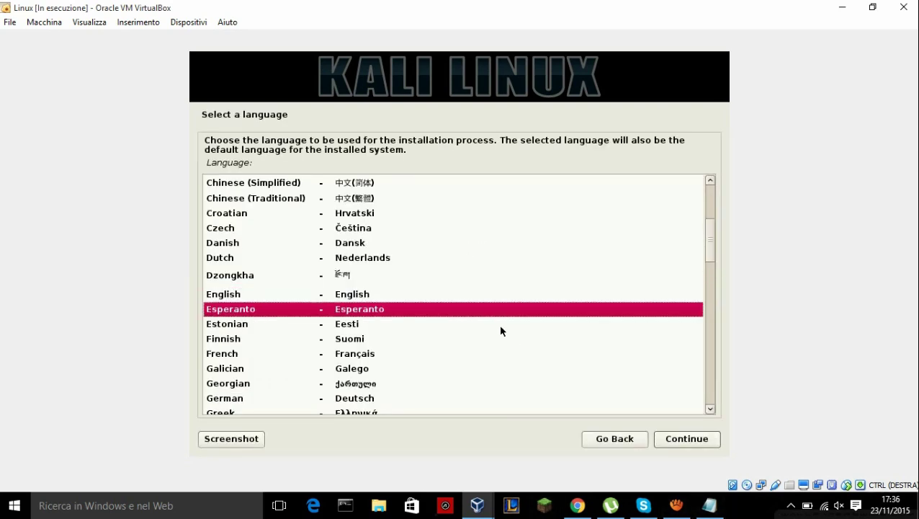
key(Down)
key(Down)
key(Down)
key(Down)
key(Down)
key(Down)
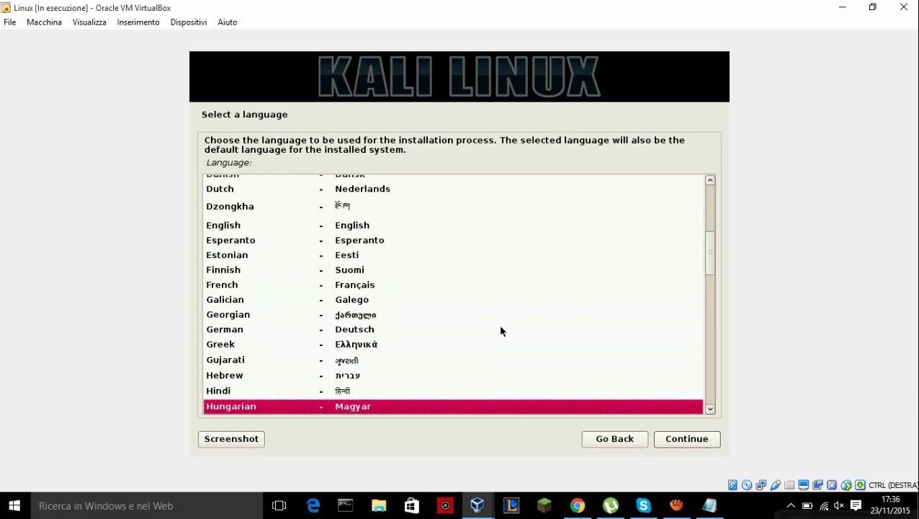
key(Up)
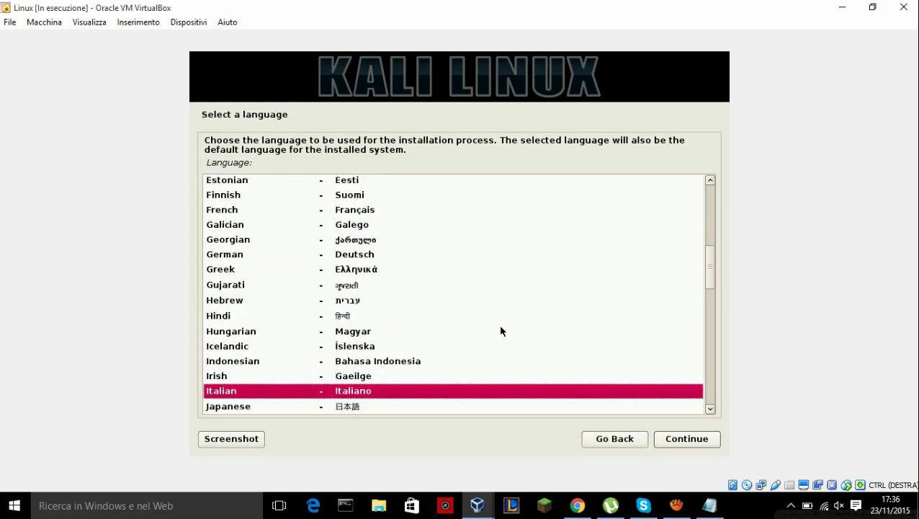
key(Return)
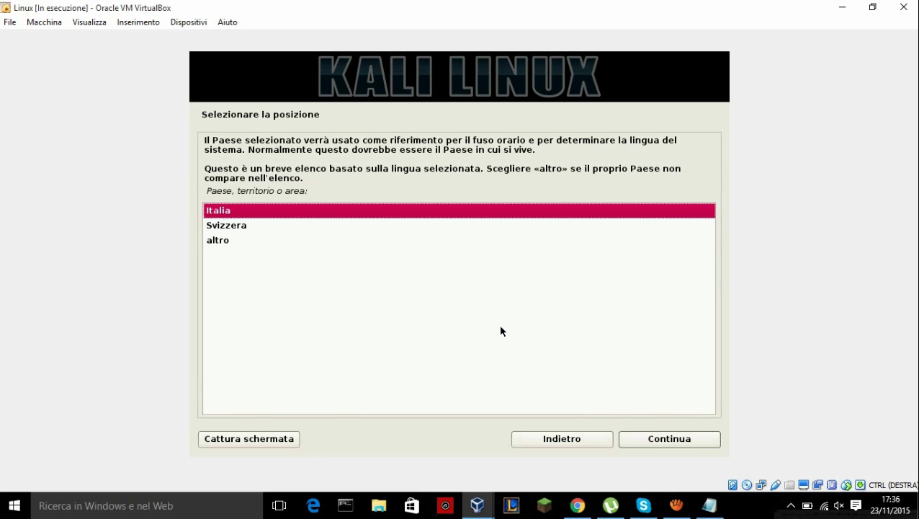
- Accept Italia as the location and the Italiana keymap, then let the components load
key(Return)
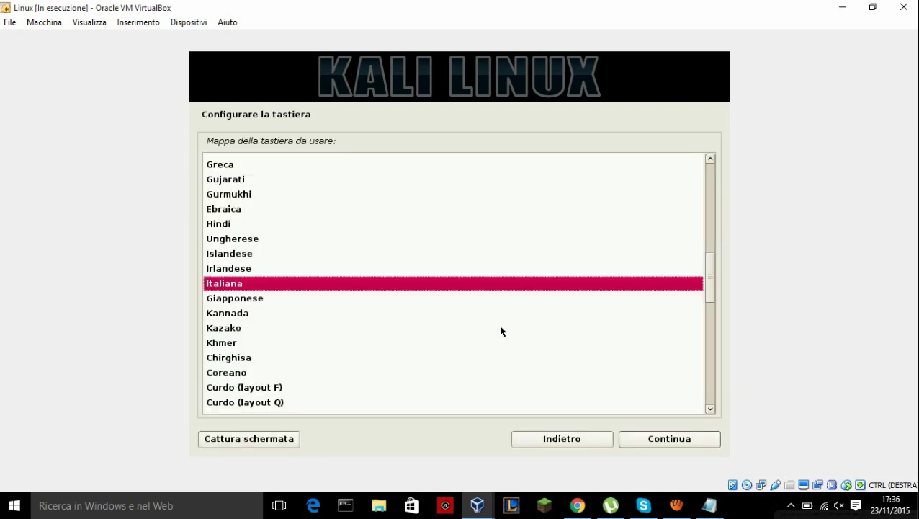
key(Return)
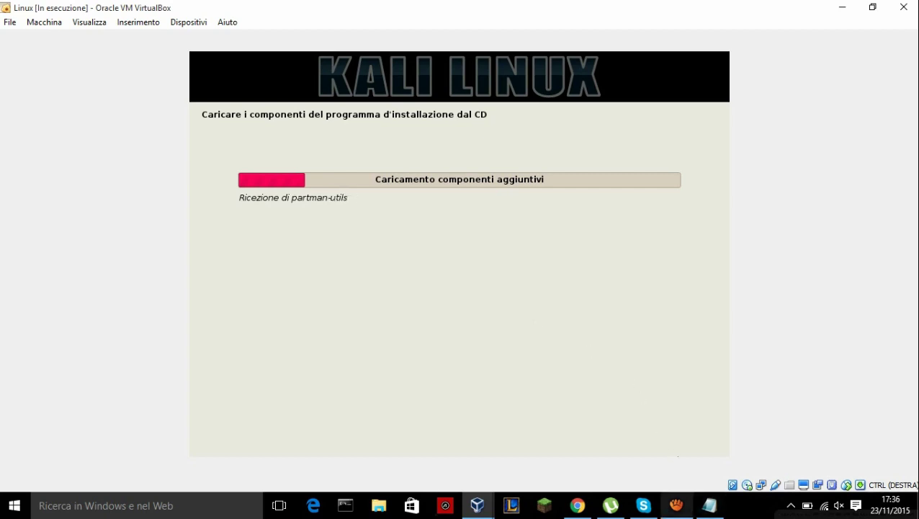
click(676, 505)
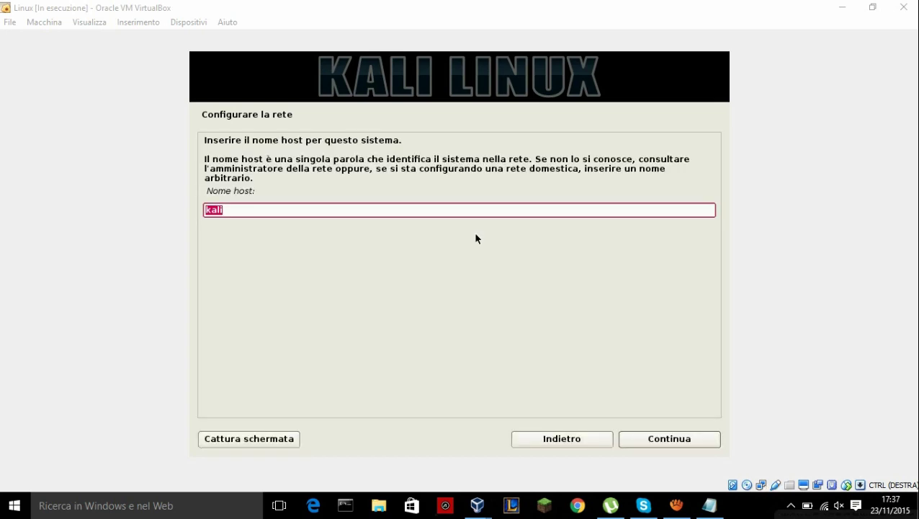
- Add the line '-Inseriamo il nome Host' to the Notepad notes and minimize them
click(710, 505)
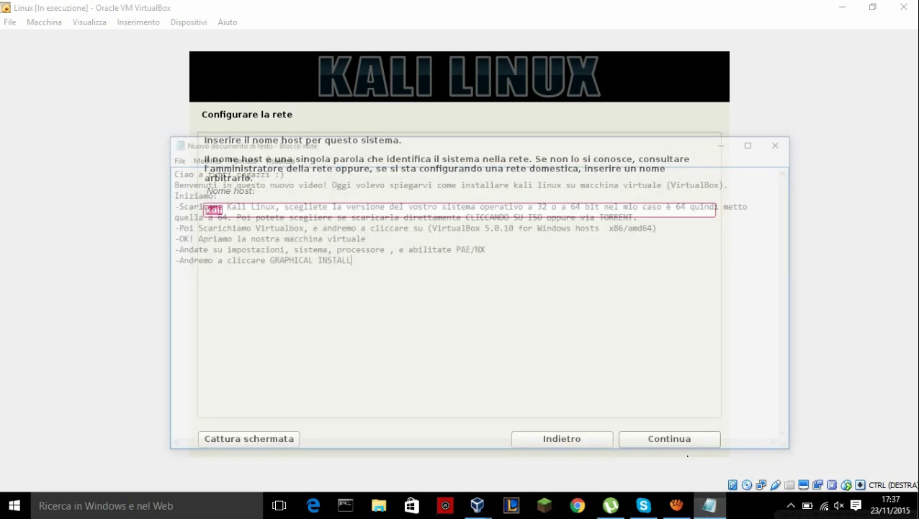
key(Return)
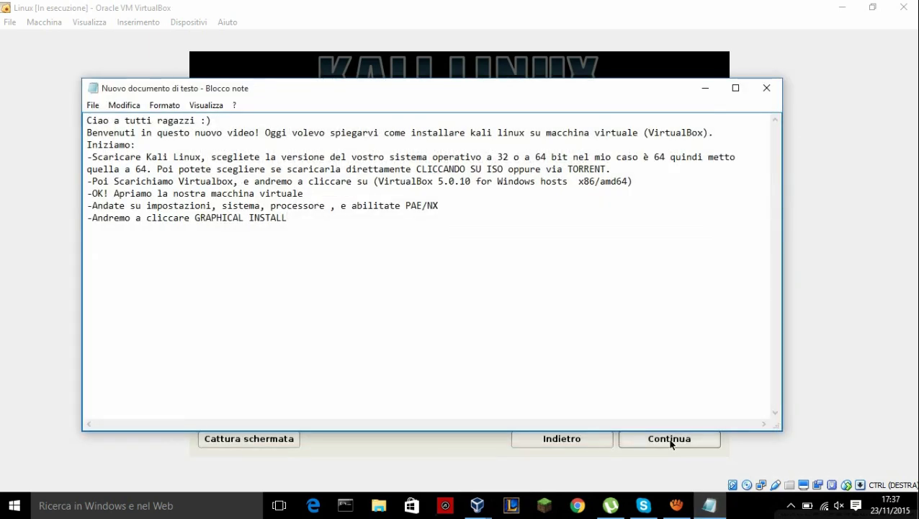
text(-Inseriamo il nome Host)
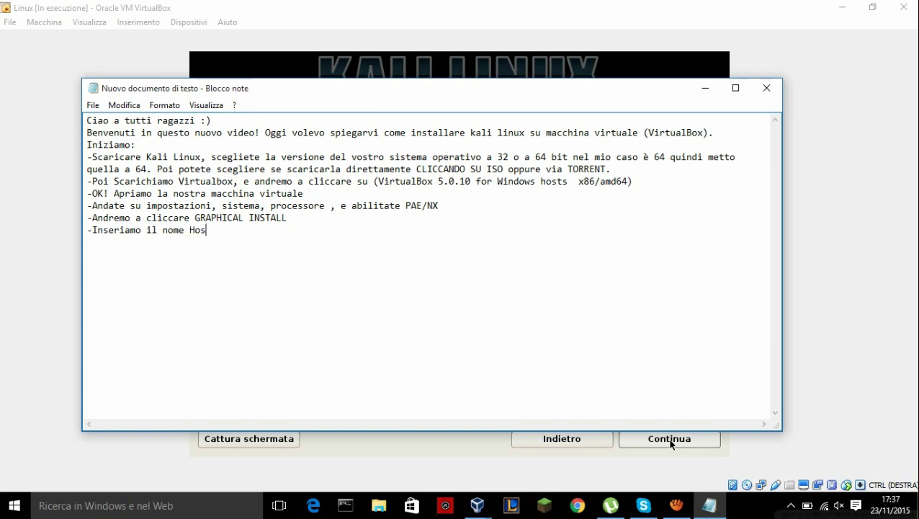
click(705, 88)
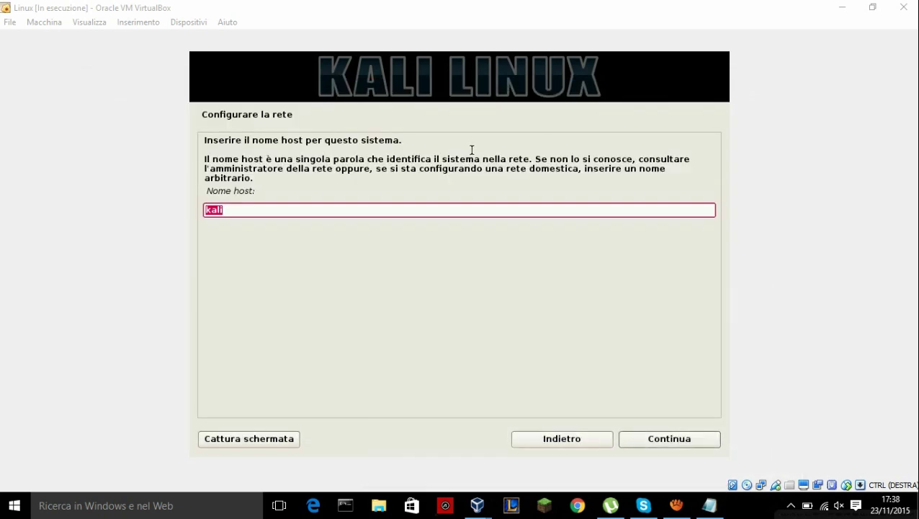
- Keep kali as the host name and enter kali.com as the domain name
click(251, 209)
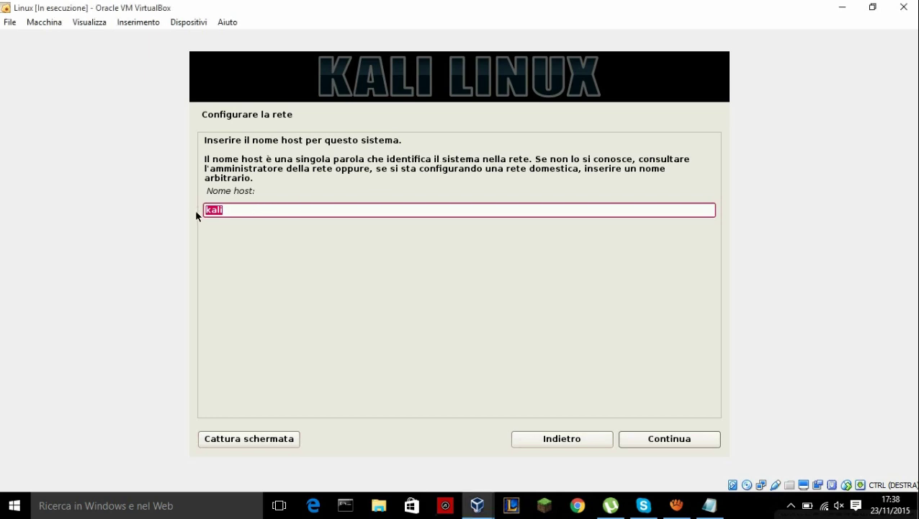
key(Return)
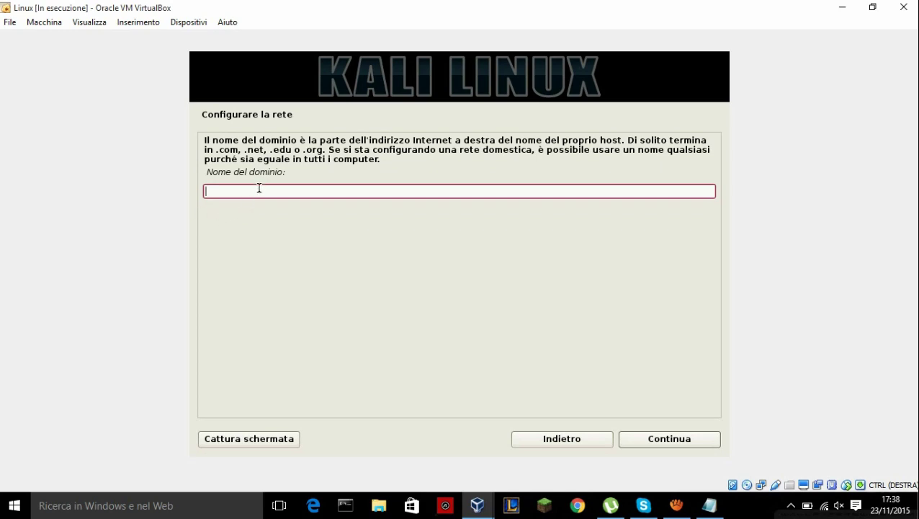
text(kali.com)
key(Return)
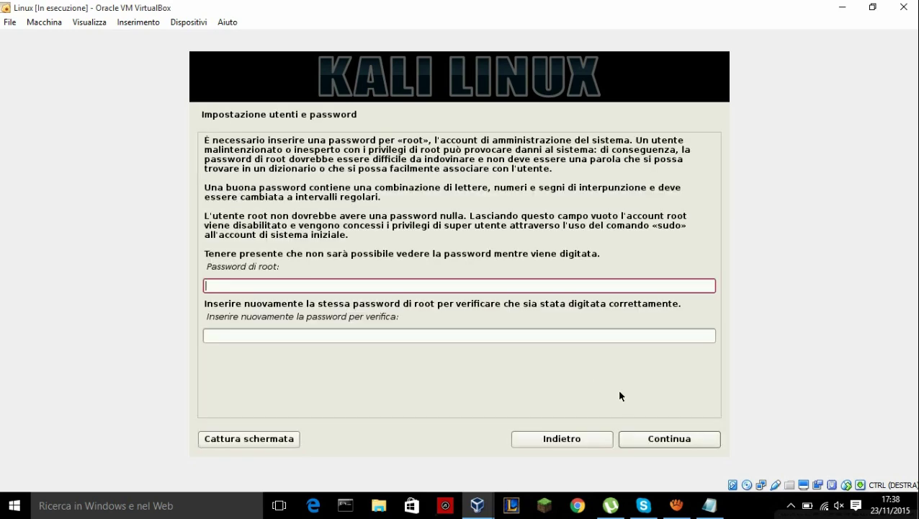
- Append the line '-Inseriamo la password' to the notes and minimize Notepad
key(alt+Tab)
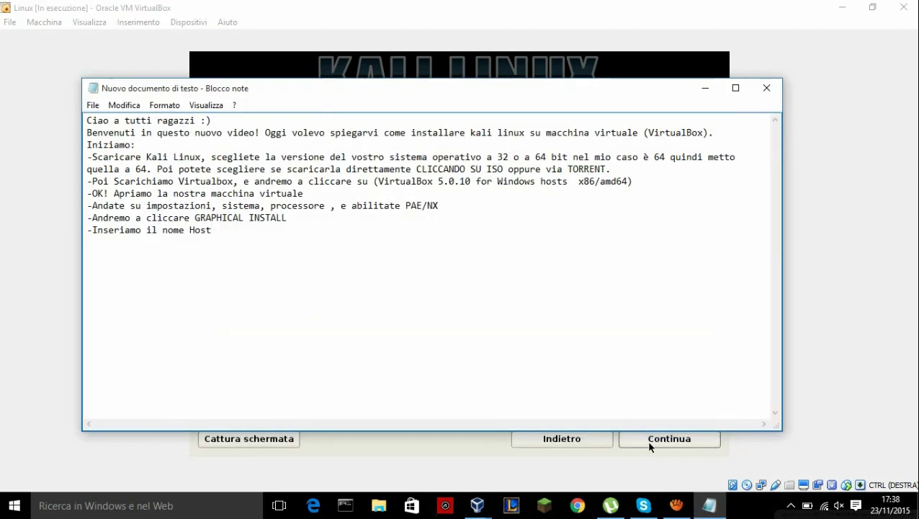
key(Return)
text(-Inseriamo la password)
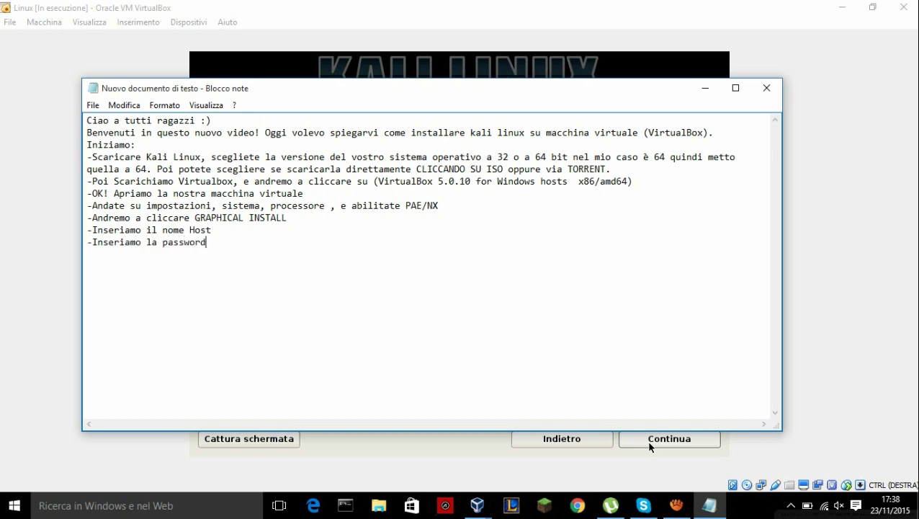
click(711, 89)
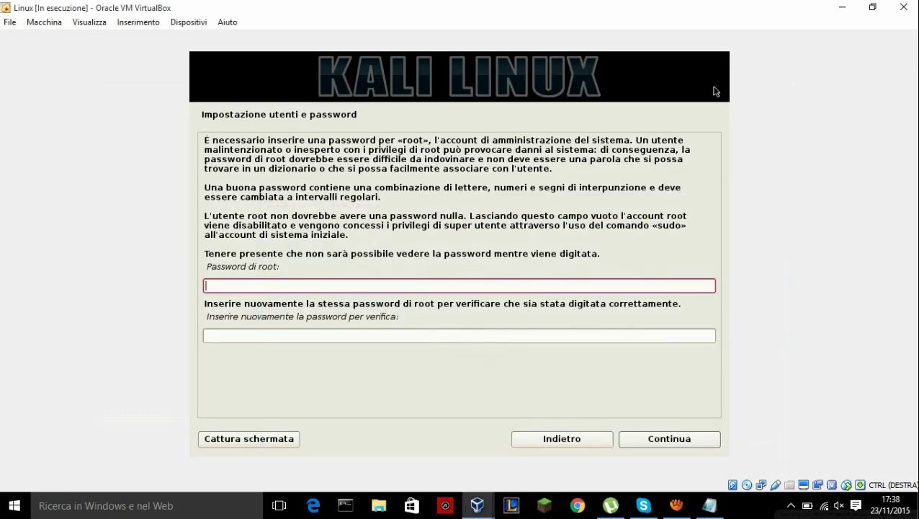
- Enter and verify the root password, then wait for the partitioning methods page
text(toor)
key(Tab)
text(toor)
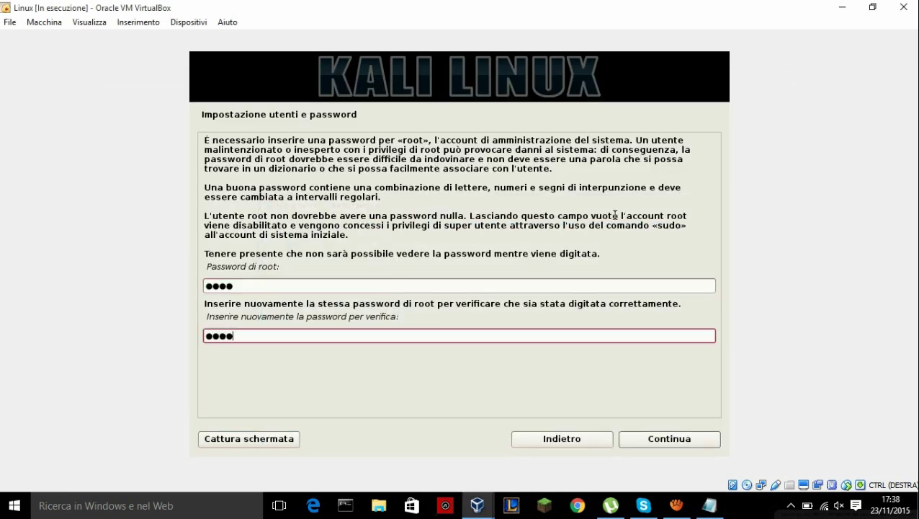
key(Return)
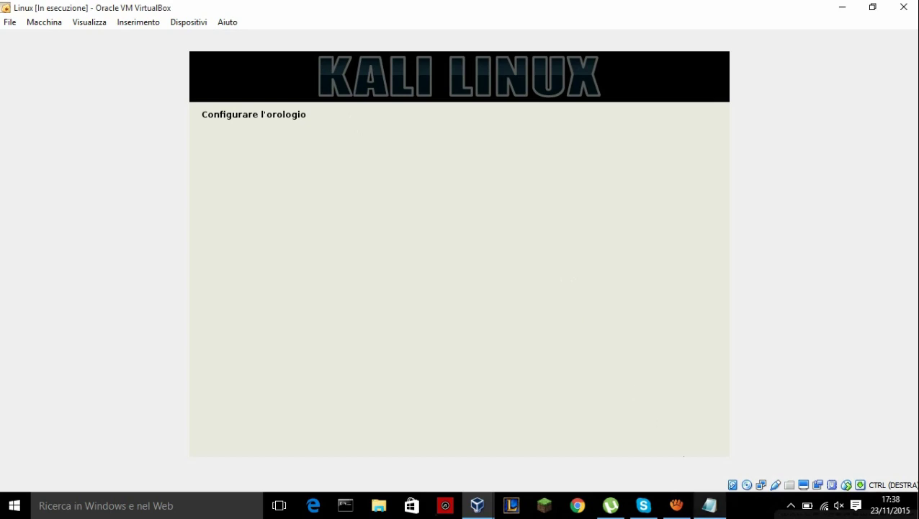
click(709, 505)
click(710, 505)
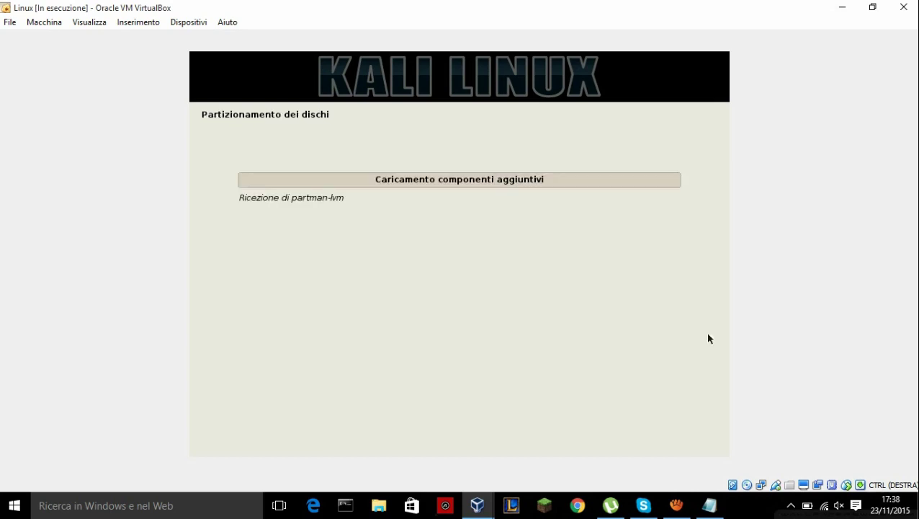
mouse_move(676, 505)
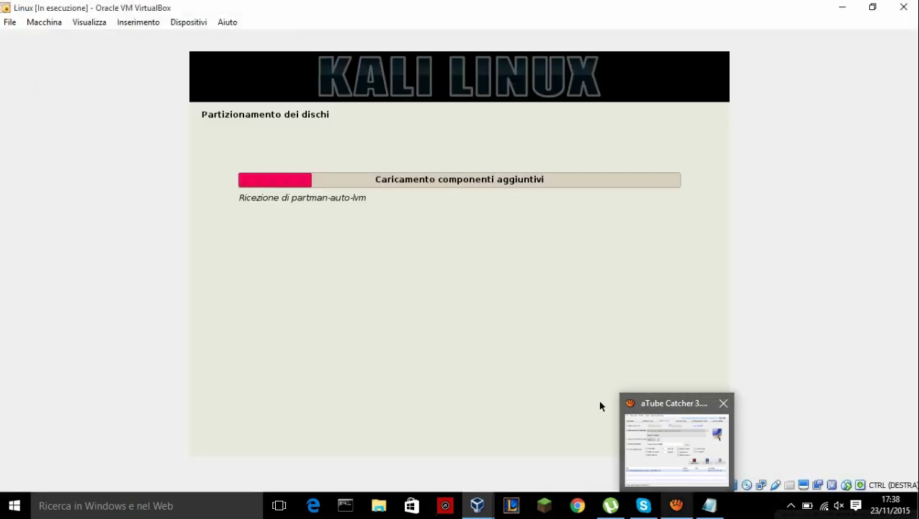
mouse_move(600, 406)
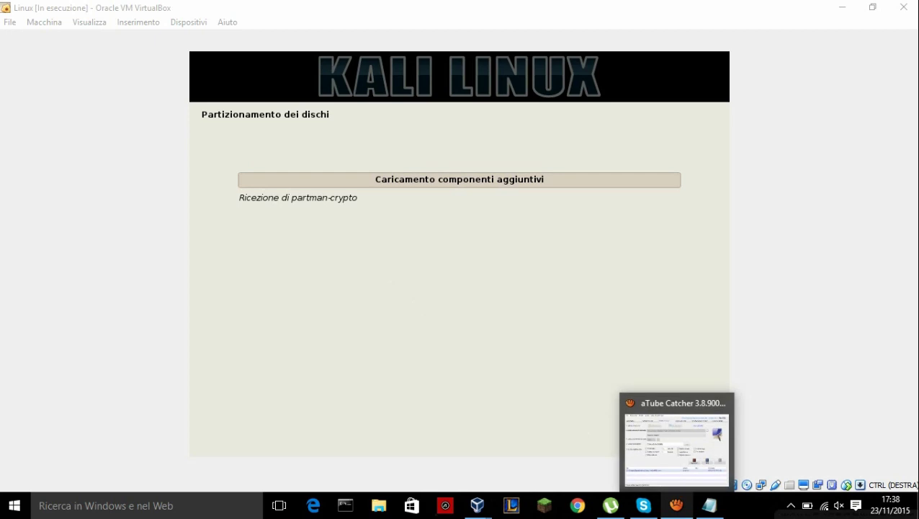
mouse_move(677, 446)
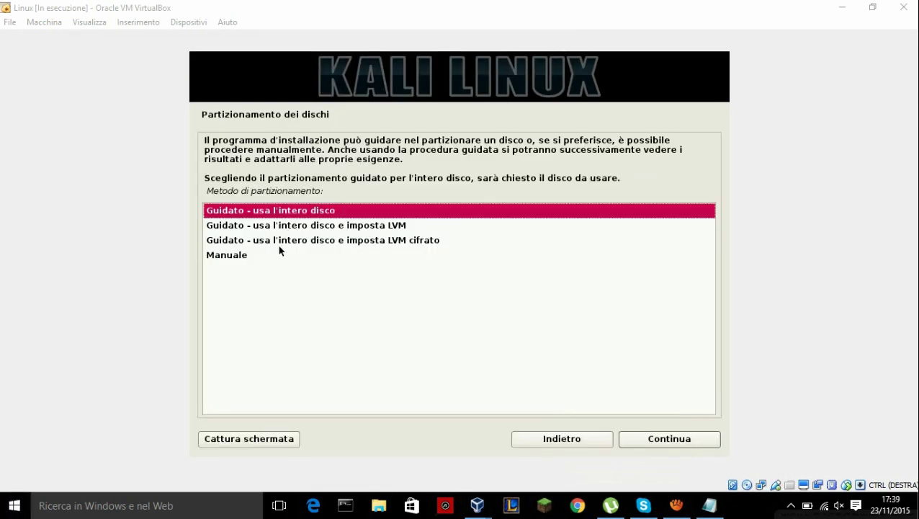
- Log 'Clicchiamo USA L'INTERO DISCO' in the notes
click(709, 505)
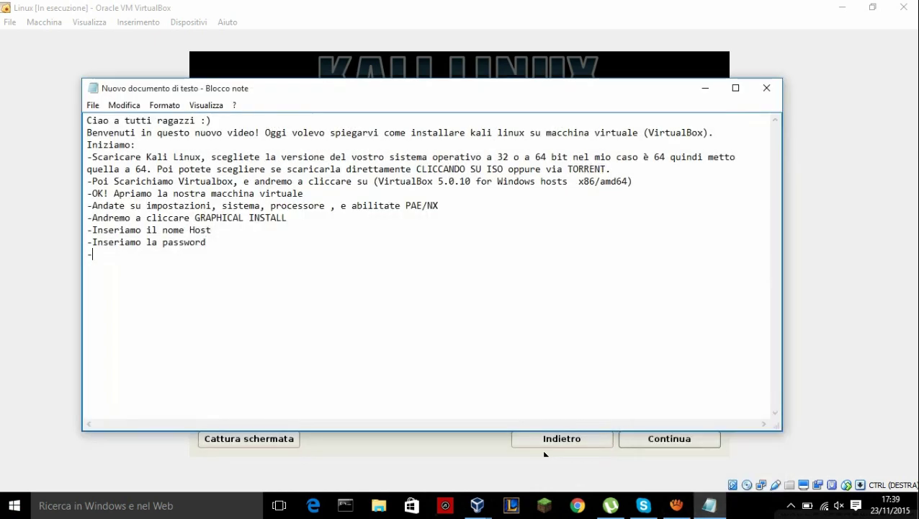
text(Clicchiamo )
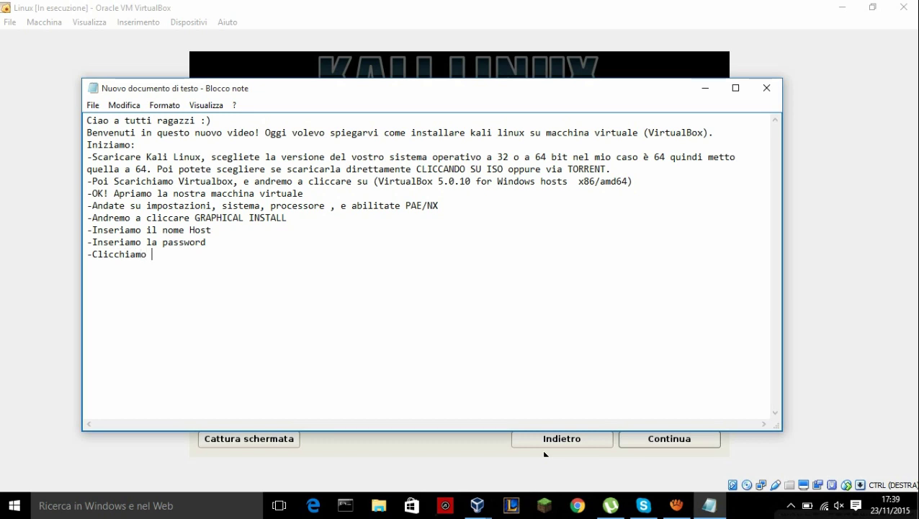
text(USA L'INTERO DISCO)
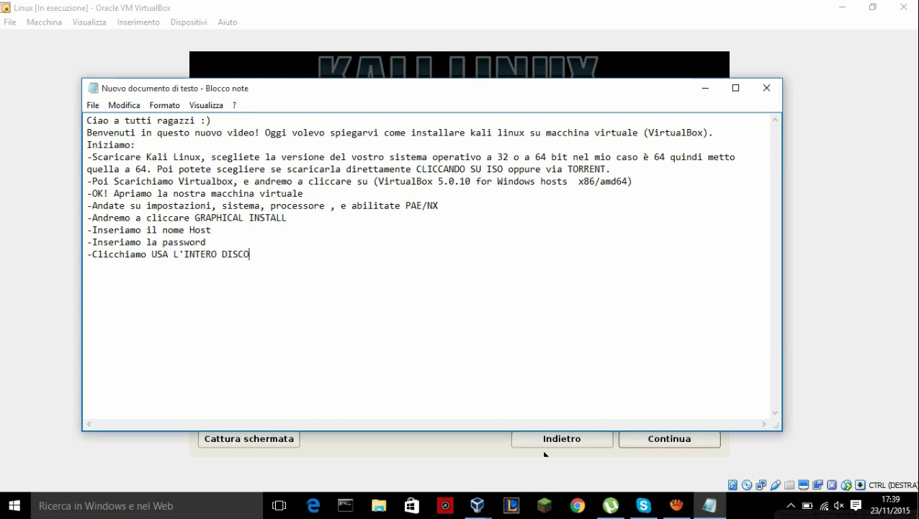
click(545, 454)
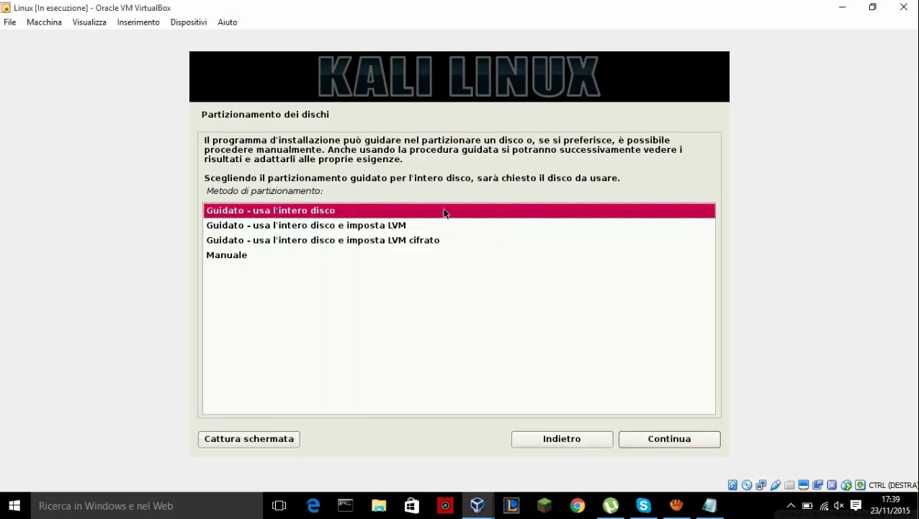
- Pick guided partitioning of the entire SCSI1 (sda) disk with all files in one partition
double_click(444, 213)
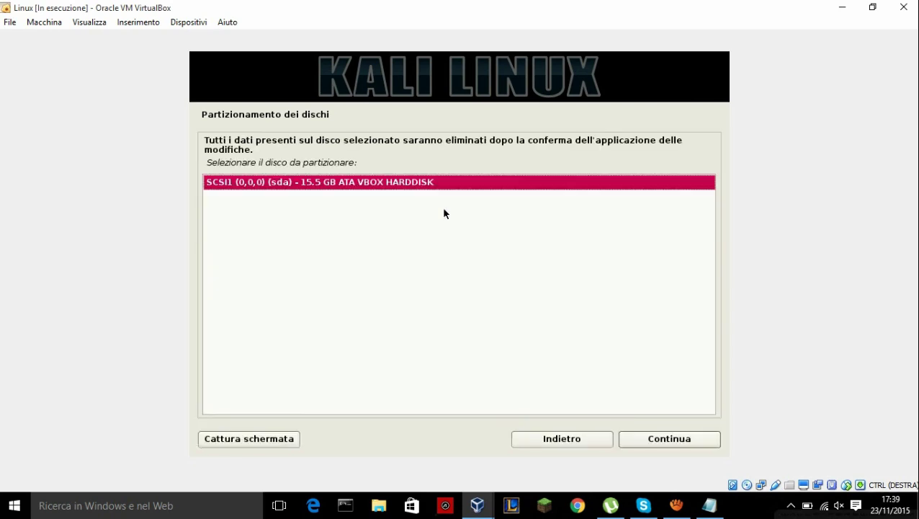
key(Return)
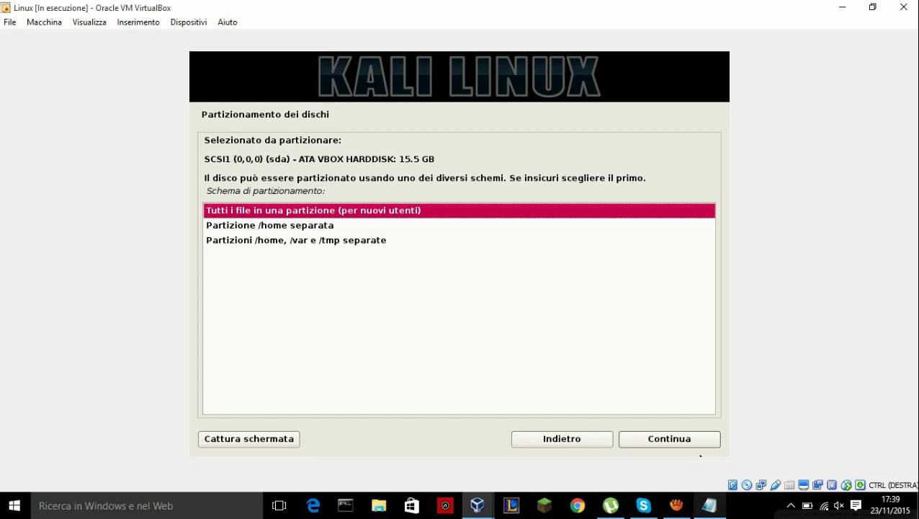
key(Return)
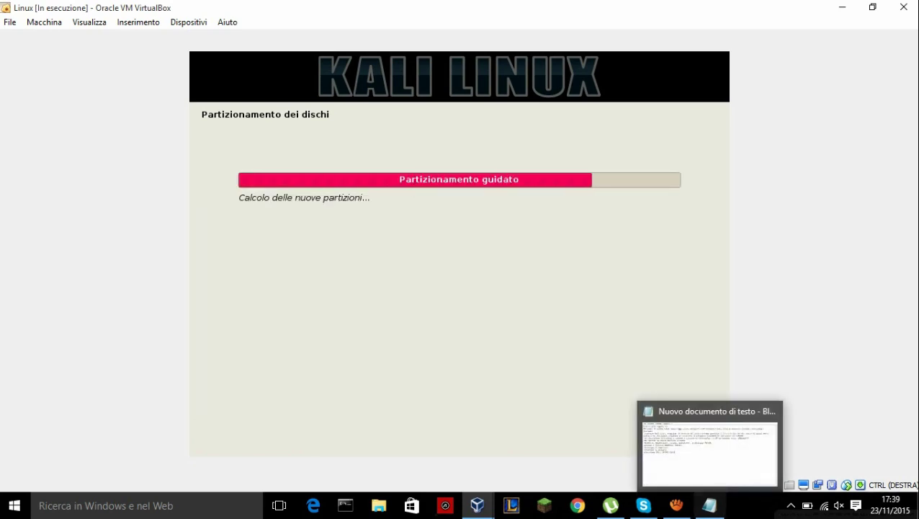
- Log '-Poi tutti i file in una PARTIZIONE', finish partitioning and select Sì to write changes
click(708, 504)
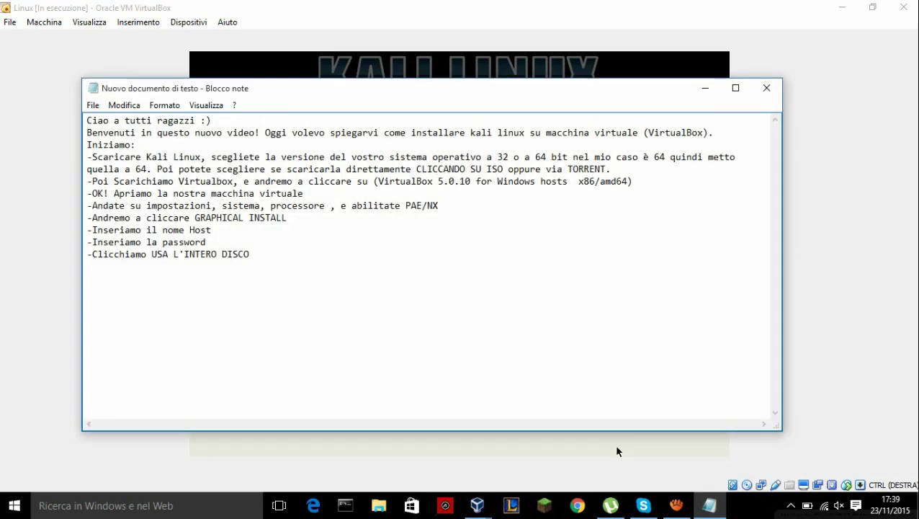
text(-)
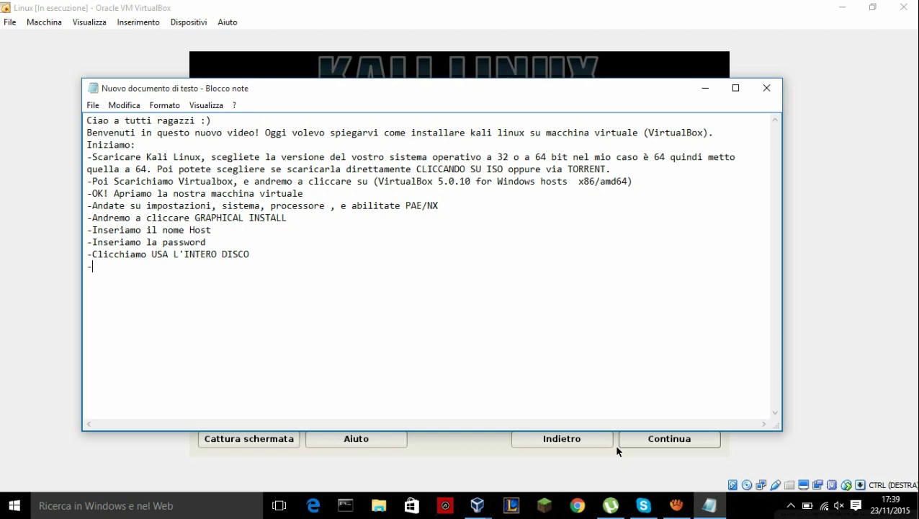
text(Poi tutti i file in una PAE)
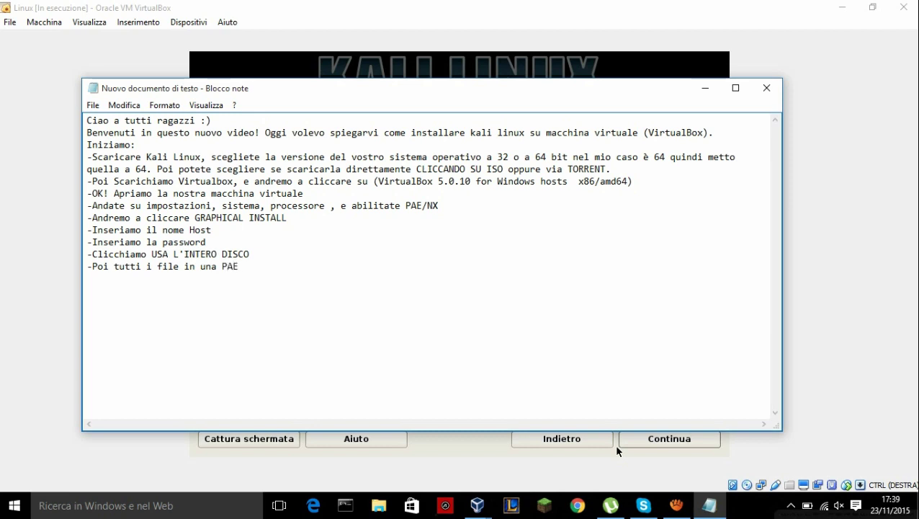
key(BackSpace)
text(RTIZIONE)
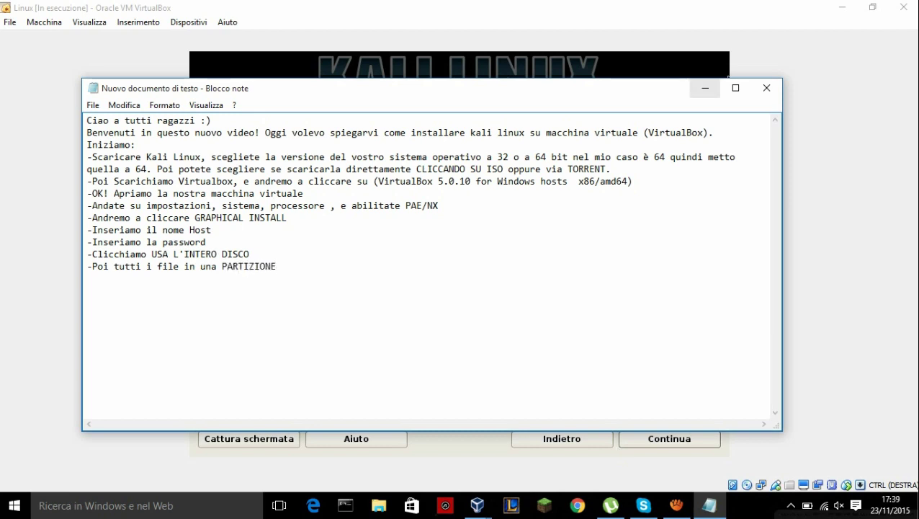
click(705, 88)
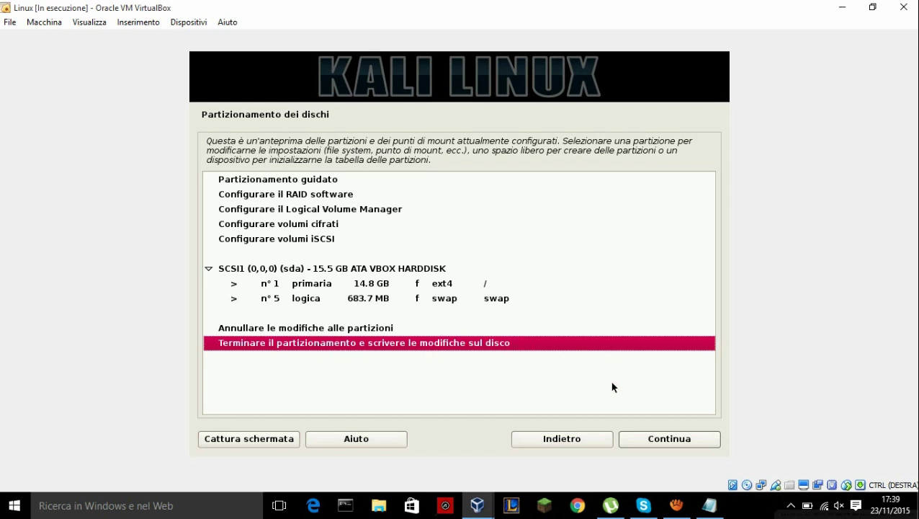
click(673, 443)
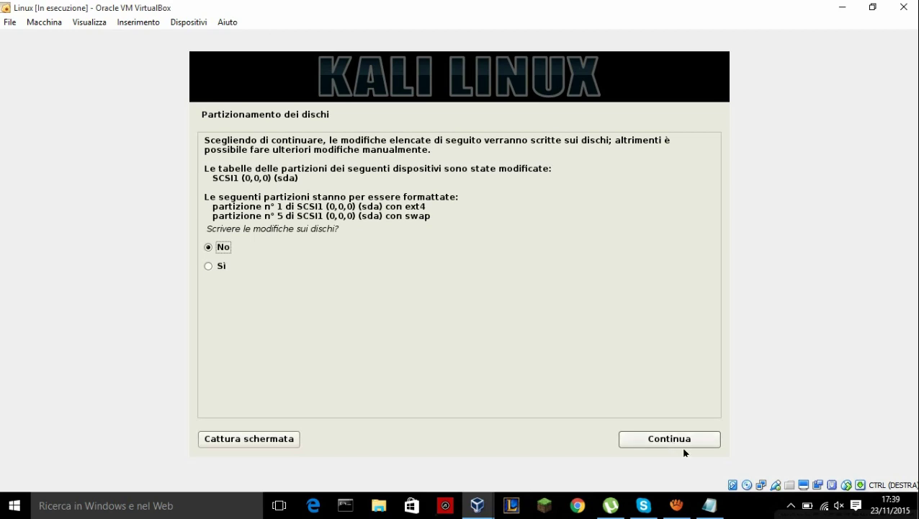
click(208, 266)
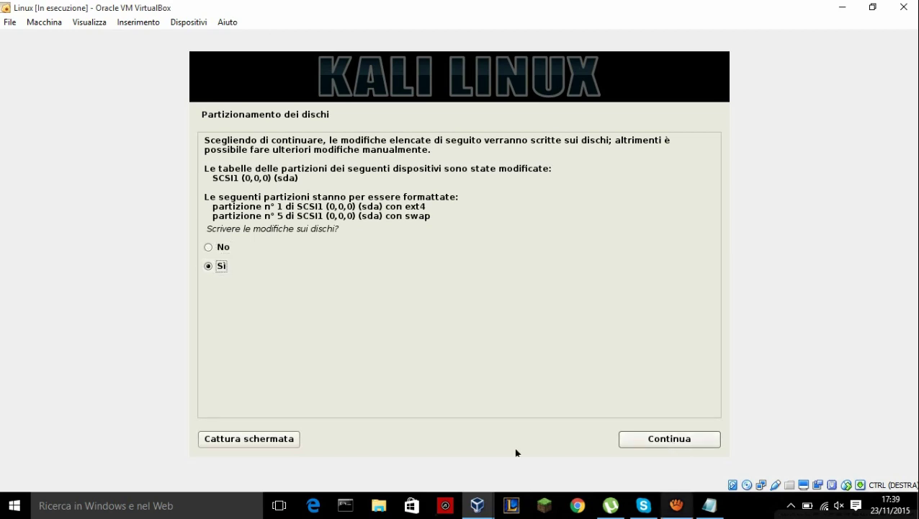
- Add the note '-Mettiamo la spunta su SI' and return to the installer
key(alt+Tab)
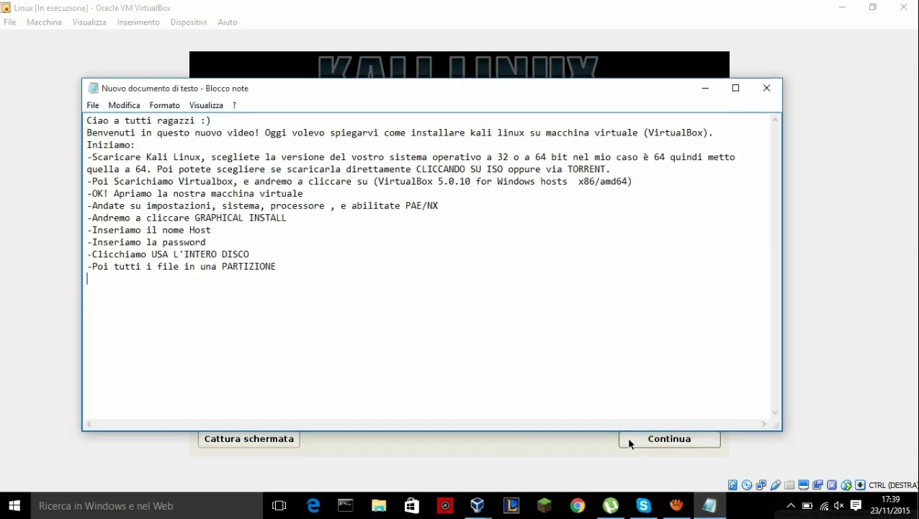
text(-metti)
key(BackSpace)
key(BackSpace)
key(BackSpace)
key(BackSpace)
key(BackSpace)
text(Mettia)
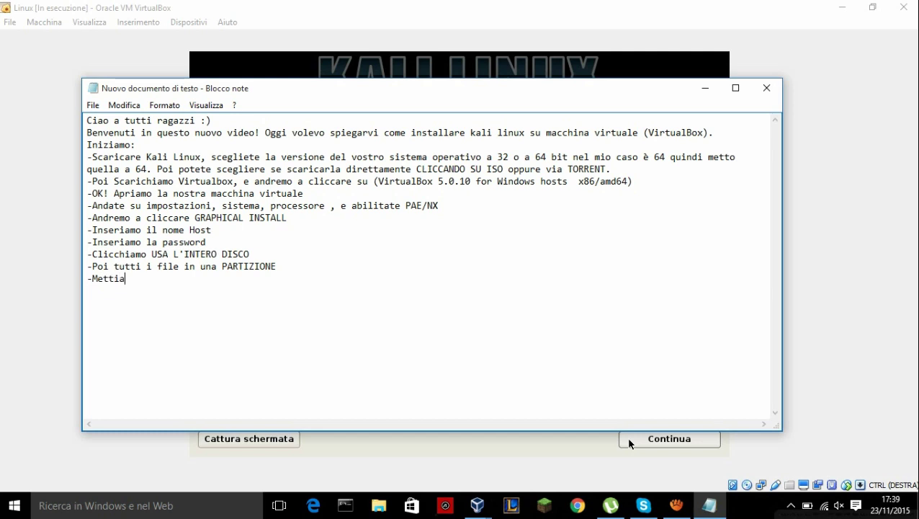
text(mo la spunta su SI)
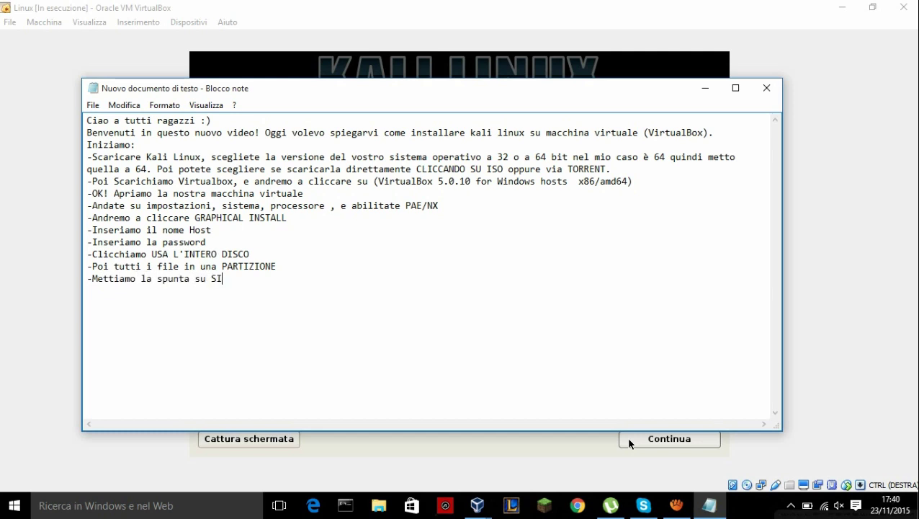
click(683, 439)
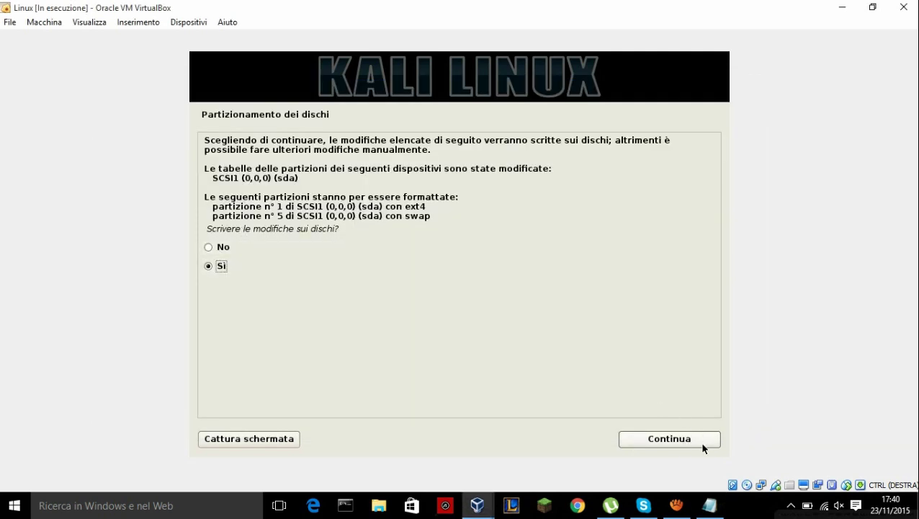
- Confirm writing the partitions with Continua and let Kali format and install
click(703, 446)
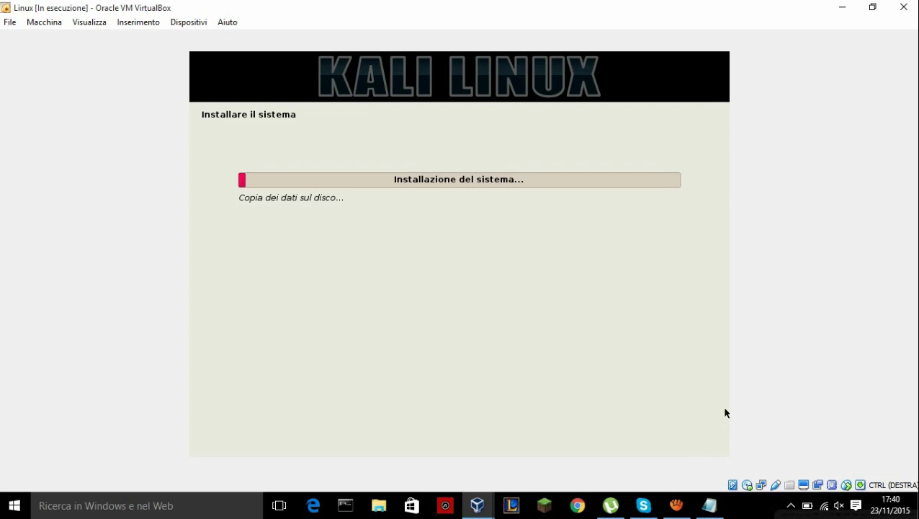
click(676, 505)
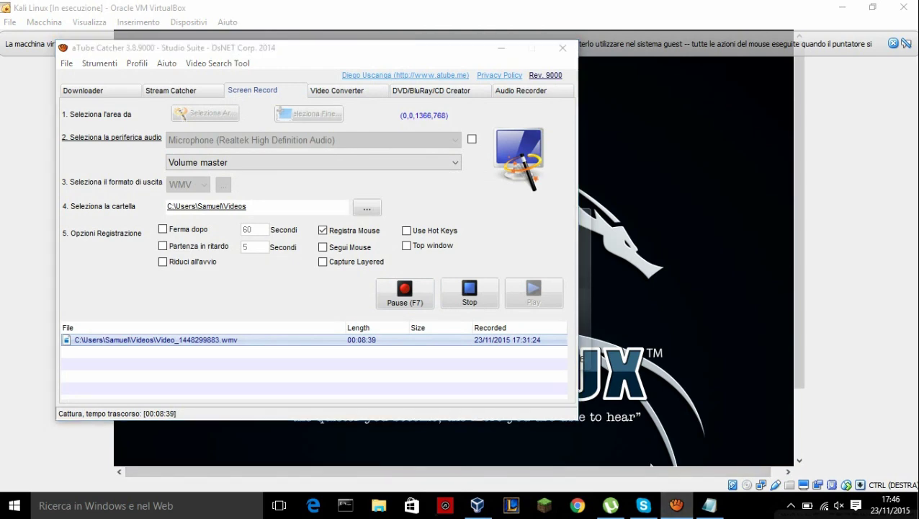
- Bring the notes forward and select the text of their last line
click(676, 505)
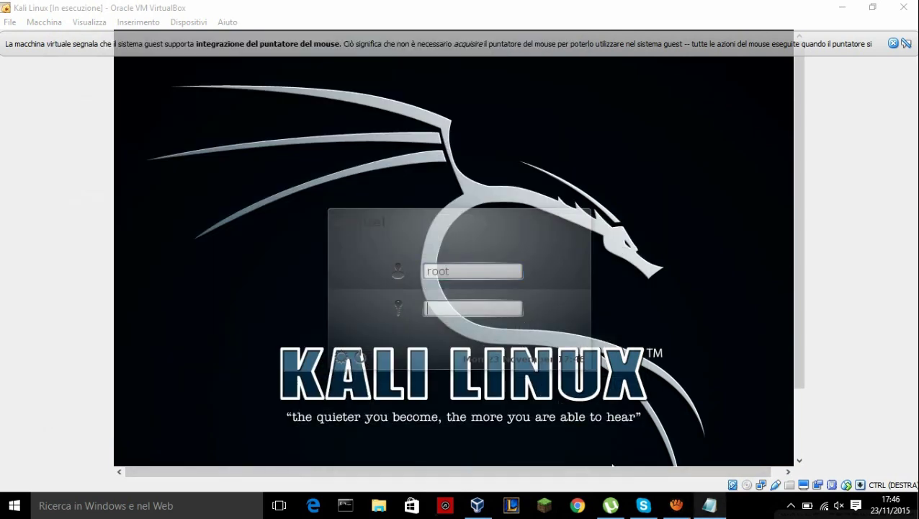
click(710, 505)
key(ctrl+shift+Left)
key(ctrl+shift+Left)
key(ctrl+shift+Left)
key(ctrl+shift+Left)
key(ctrl+shift+Left)
key(ctrl+shift+Left)
key(ctrl+shift+Left)
key(ctrl+shift+Left)
key(ctrl+shift+Left)
key(ctrl+shift+Left)
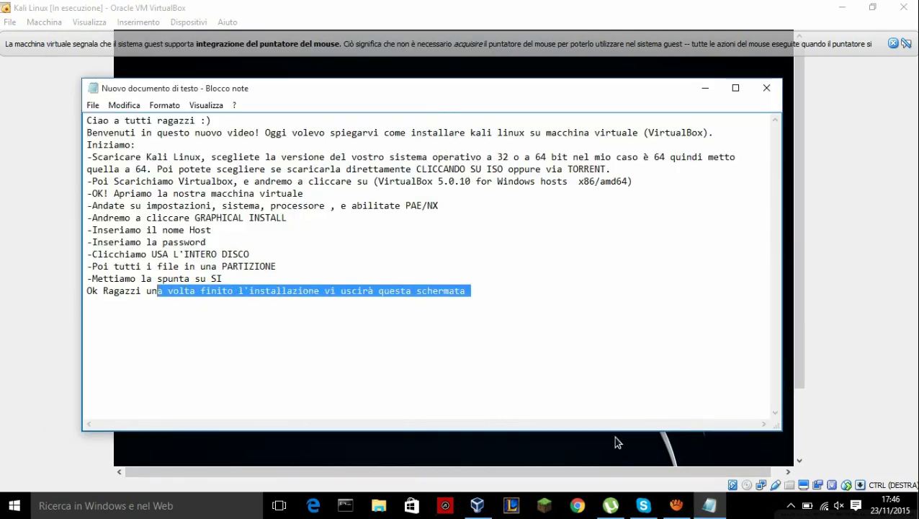
key(shift+Right)
key(shift+Right)
key(shift+Right)
key(shift+Right)
key(shift+Right)
key(shift+Right)
key(shift+Left)
key(shift+Left)
key(shift+Left)
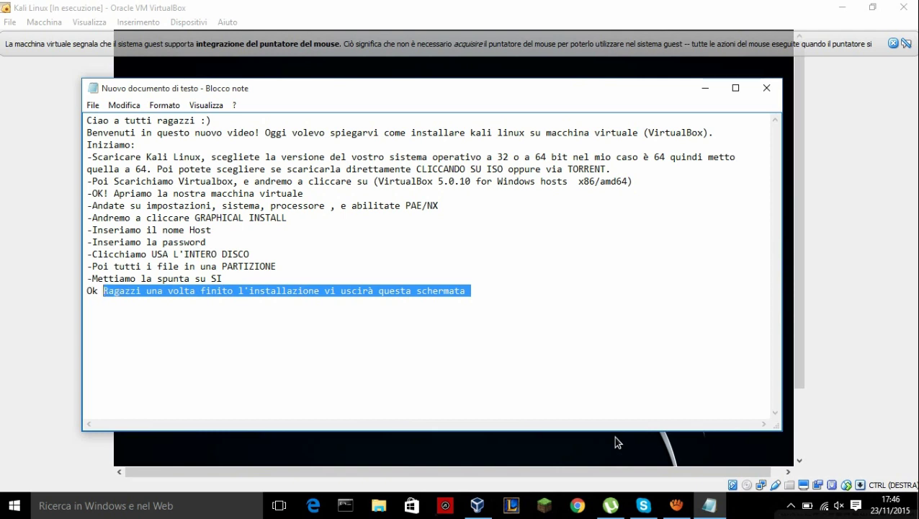
key(shift+Left)
key(shift+Left)
key(shift+Left)
key(End)
key(ctrl+shift+Left)
key(ctrl+shift+Left)
key(ctrl+shift+Left)
key(ctrl+shift+Left)
key(ctrl+shift+Left)
key(ctrl+shift+Left)
key(ctrl+shift+Left)
key(ctrl+shift+Left)
key(ctrl+shift+Left)
key(ctrl+shift+Left)
key(ctrl+shift+Left)
key(alt+Tab)
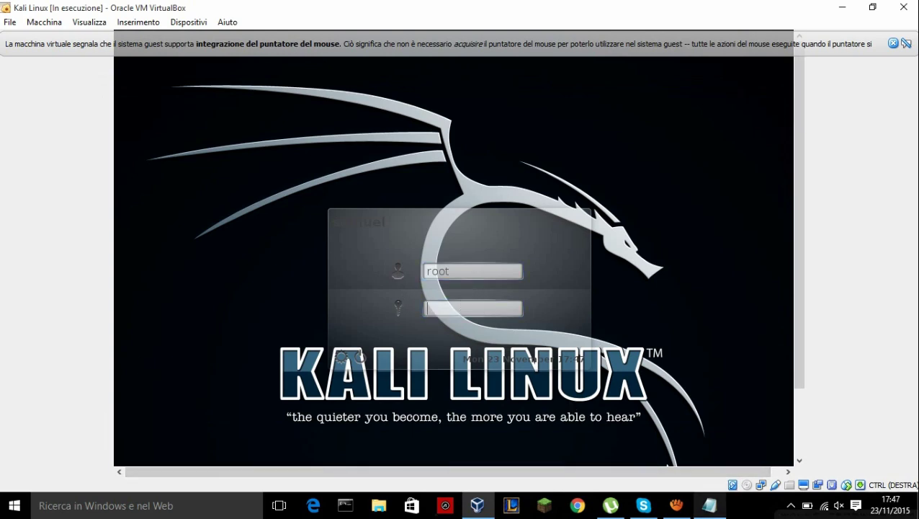
- Add a notes line stating the login username root and its password
click(710, 505)
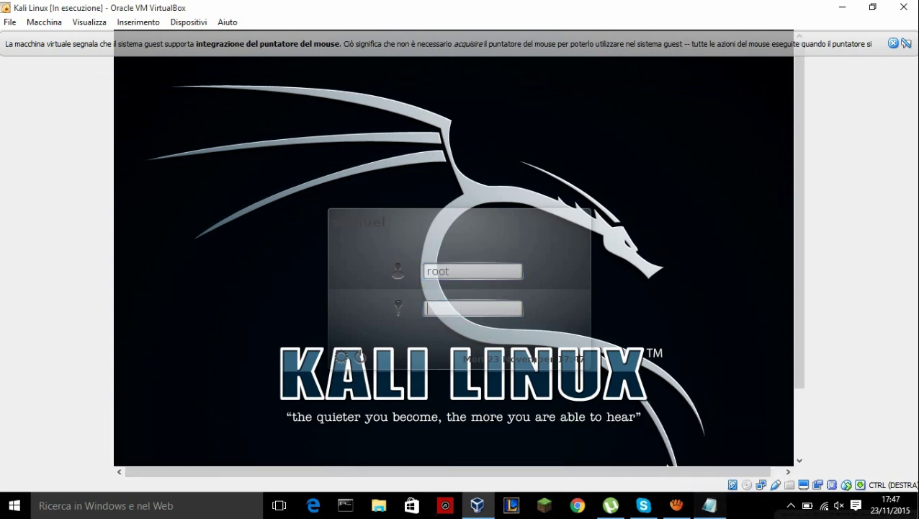
key(End)
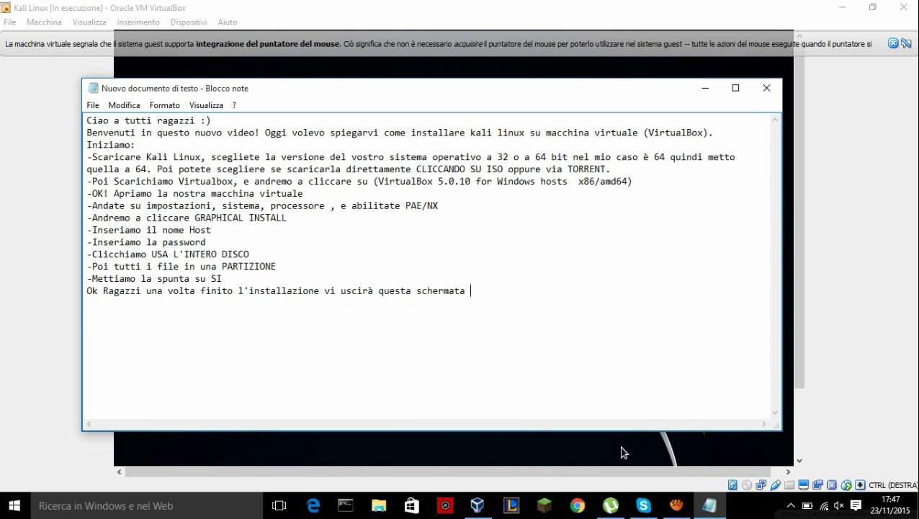
key(Return)
text(nome utente N)
key(BackSpace)
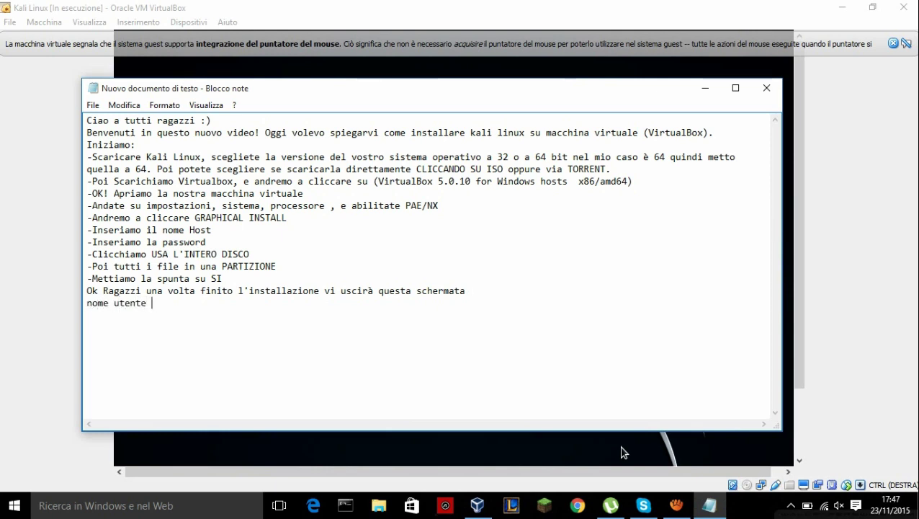
text(andremo a mettere root)
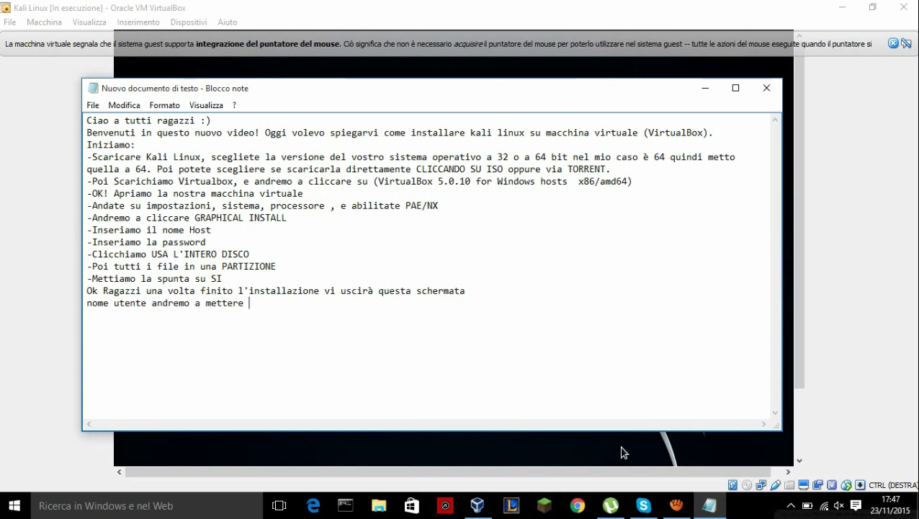
text( come passwor)
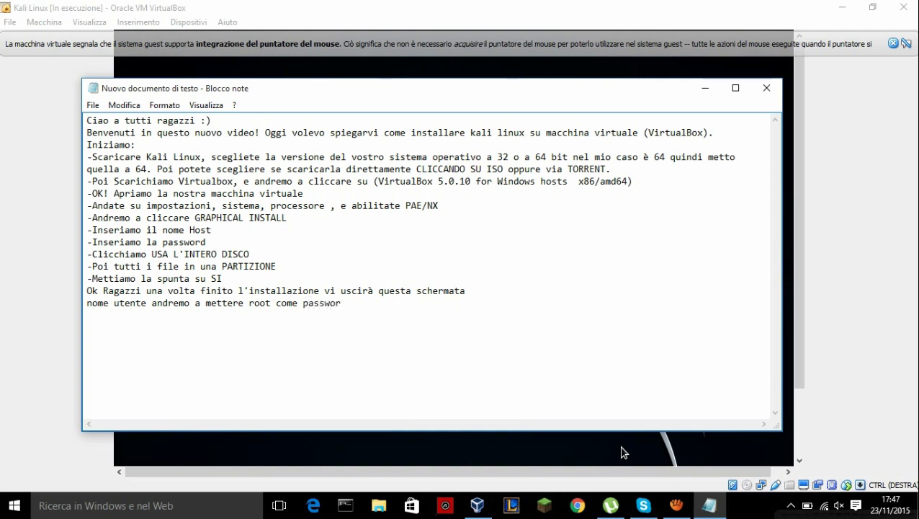
text(d toor)
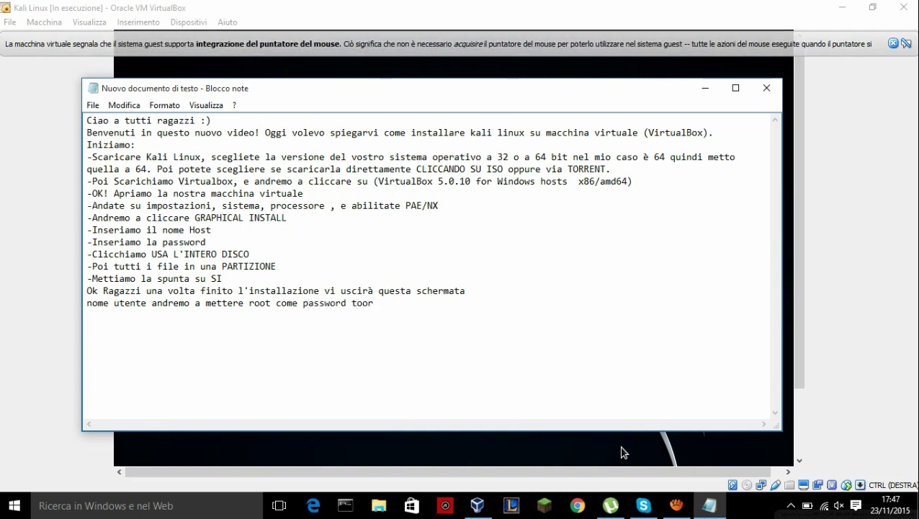
key(shift+Home)
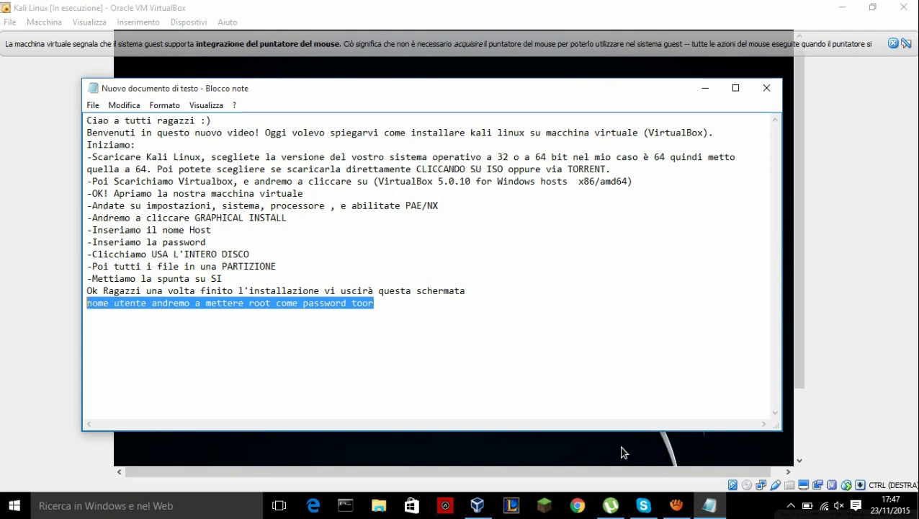
key(End)
key(shift+Left)
key(shift+Left)
key(shift+Left)
key(shift+Left)
key(shift+Left)
key(shift+Left)
key(shift+Left)
key(shift+Left)
key(shift+Left)
key(shift+Left)
key(shift+Left)
key(shift+Left)
key(shift+Left)
key(shift+Left)
key(shift+Left)
key(shift+Left)
key(shift+Left)
key(shift+Left)
key(shift+Left)
key(shift+Left)
key(shift+Left)
key(shift+Left)
key(shift+Left)
key(shift+Left)
key(shift+Left)
key(shift+Left)
key(shift+Left)
key(End)
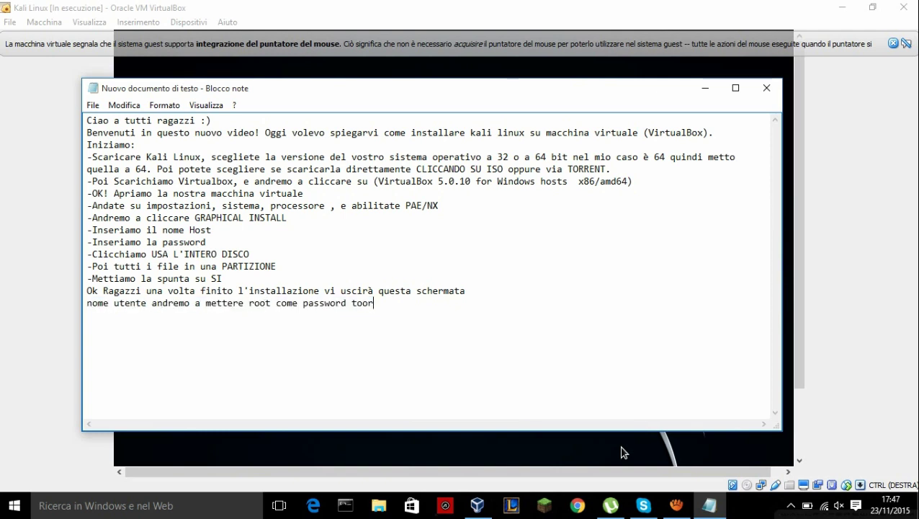
text(A)
key(BackSpace)
- Log in to Kali as root by entering the root password at the login screen
click(624, 453)
text(to)
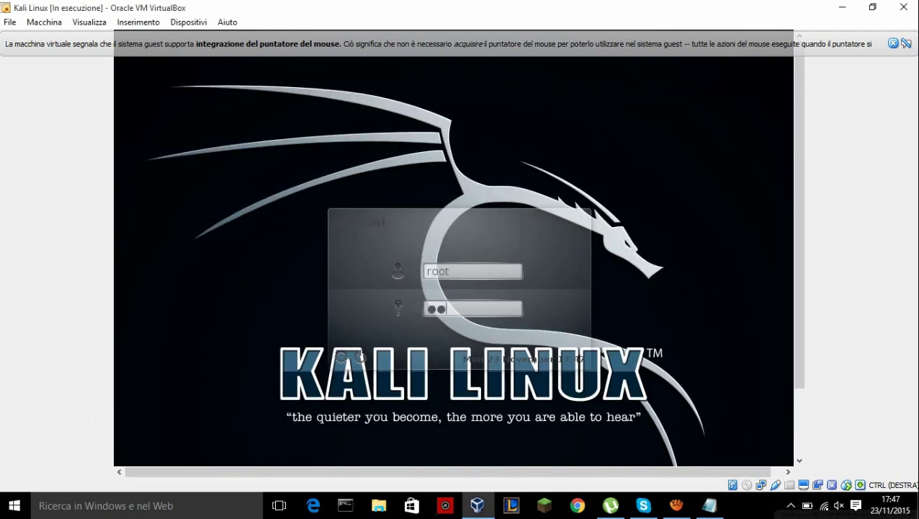
text(or)
key(Return)
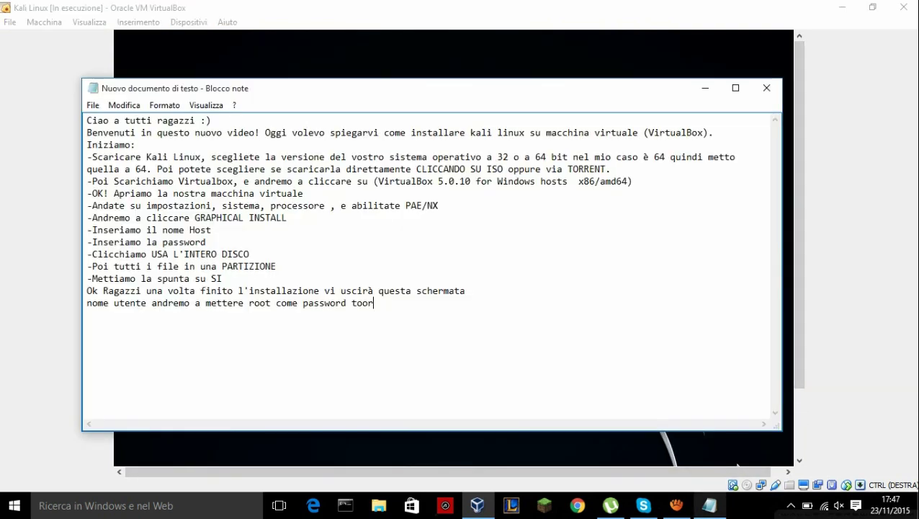
- Add the line '-Aspettiamo che carichi...' to the Notepad notes, then return to VirtualBox
click(710, 505)
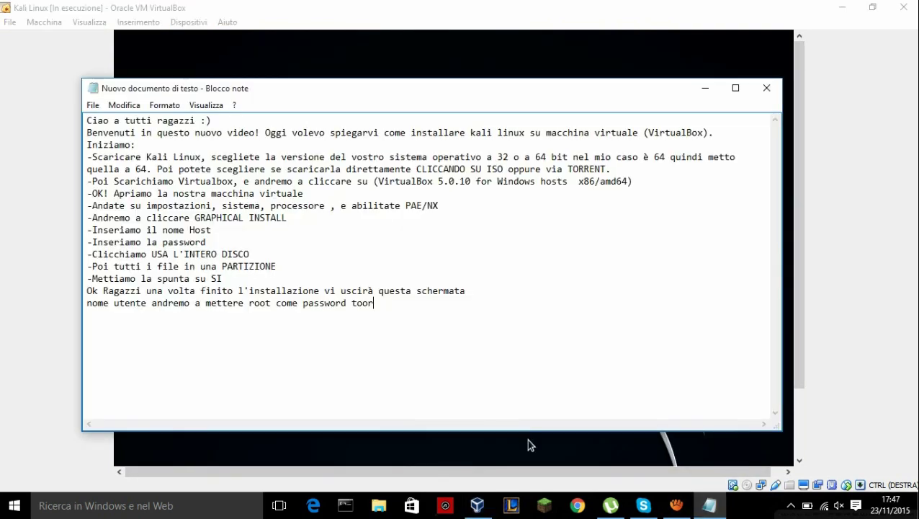
key(Return)
text(-An)
key(BackSpace)
key(BackSpace)
text(Aspettiamo che carichi)
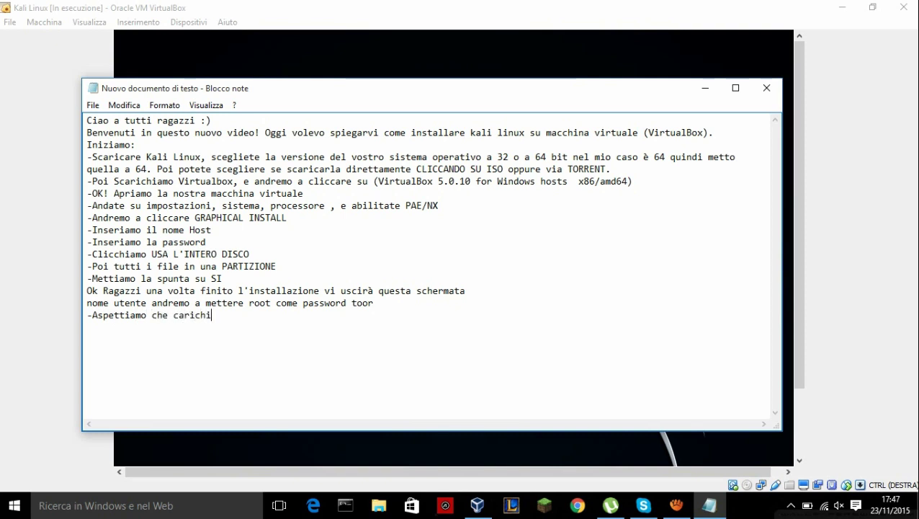
text(...)
key(shift+Left)
key(shift+Left)
key(shift+Left)
key(shift+Left)
key(shift+Left)
key(shift+Left)
key(shift+Left)
key(shift+Left)
key(shift+Left)
key(shift+Left)
key(shift+Left)
key(shift+Left)
key(shift+Left)
key(shift+Left)
key(shift+Left)
key(shift+Left)
key(shift+Left)
key(shift+Left)
key(shift+Left)
key(shift+Left)
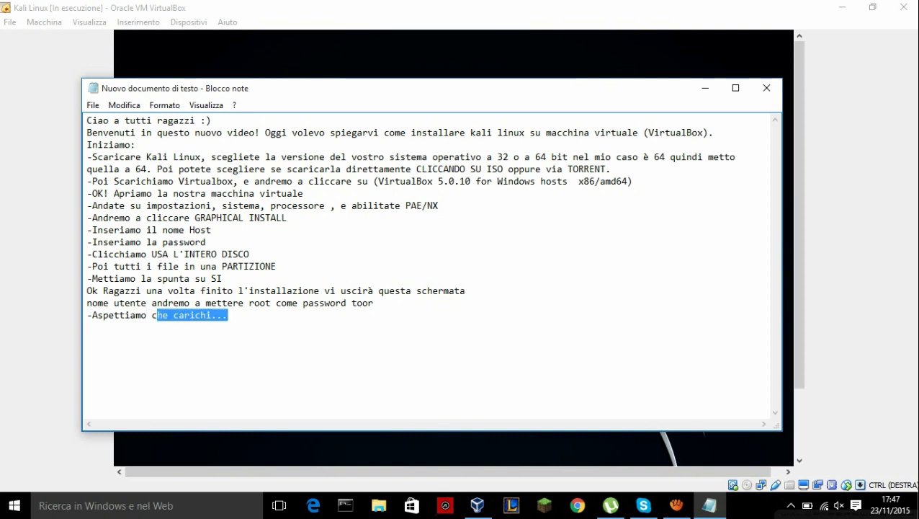
key(alt+Tab)
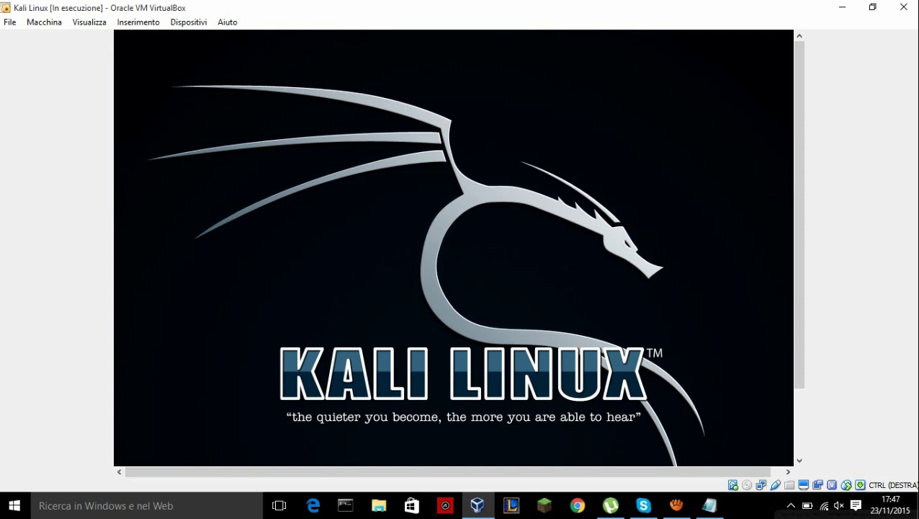
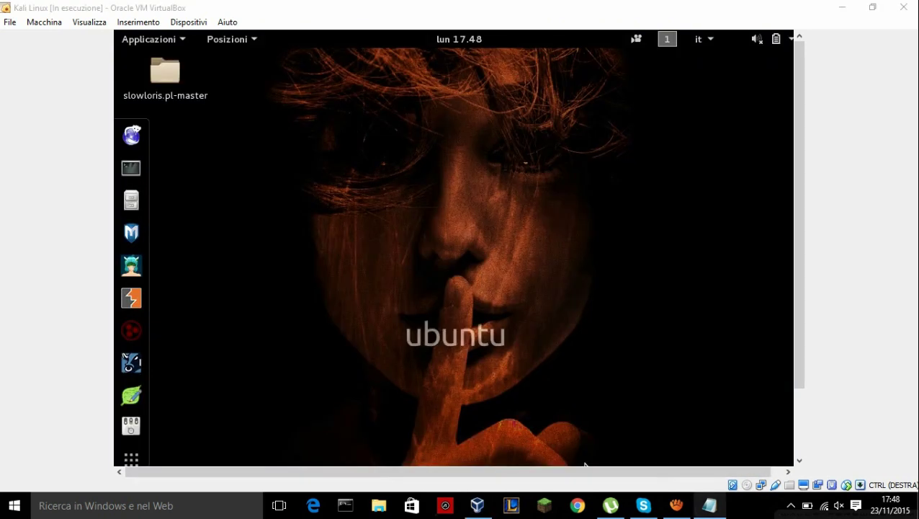
- Bring the Notepad installation notes in front of the running Kali VM
click(710, 505)
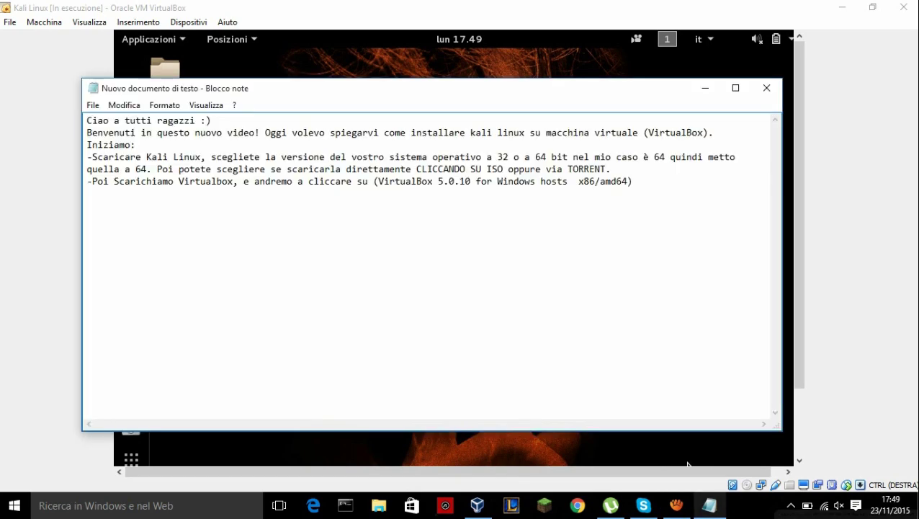
- Paste the remaining Kali install steps and end the notes with '-Ok ecco ragazzi vedete che funziona !'
key(ctrl+v)
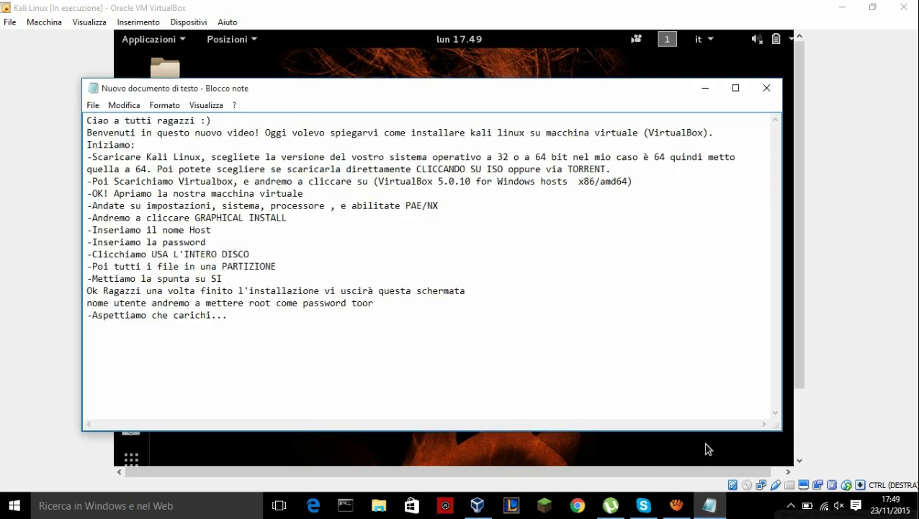
text(-Ok ecco ragazzi )
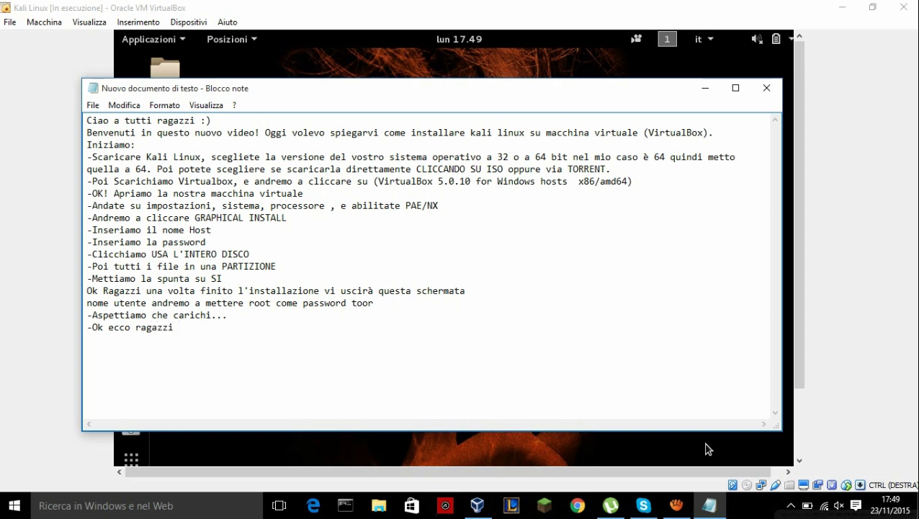
text(qu)
key(BackSpace)
key(BackSpace)
text(vedete che funziona)
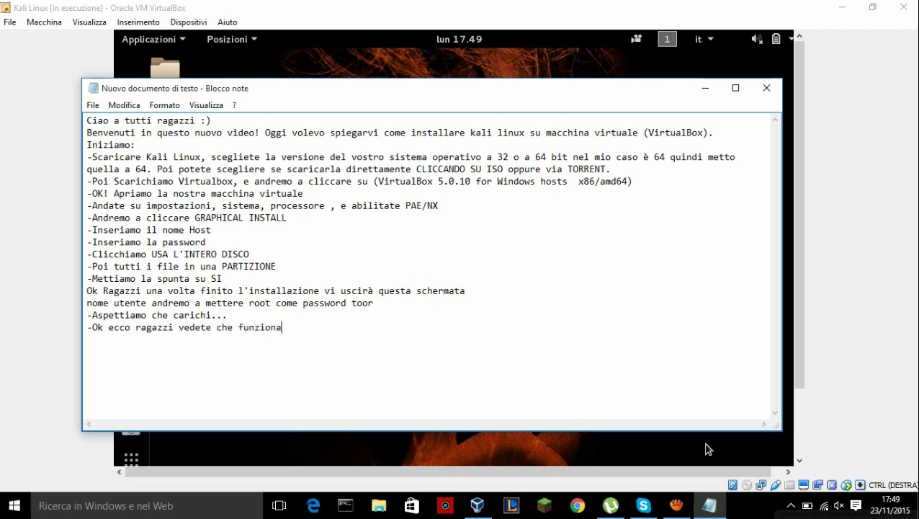
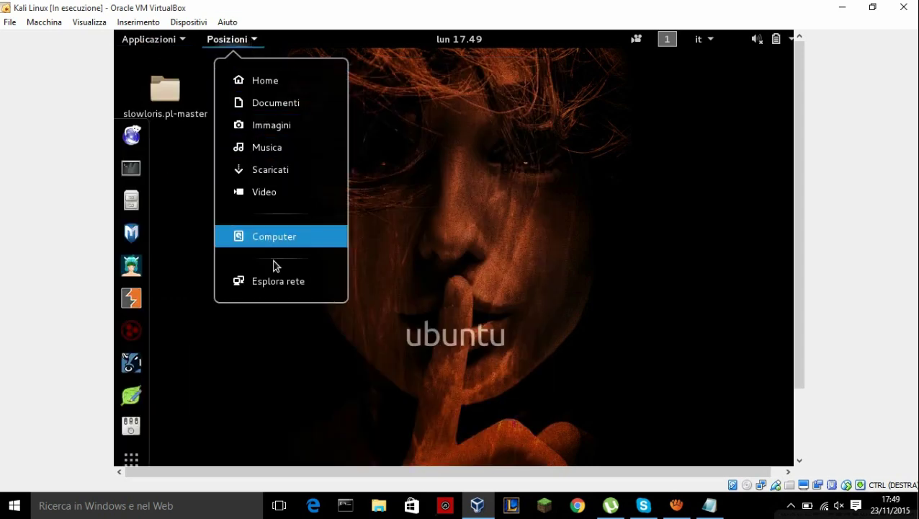
- Dismiss the Posizioni menu to reveal the Kali desktop with the slowloris.pl-master folder
click(136, 462)
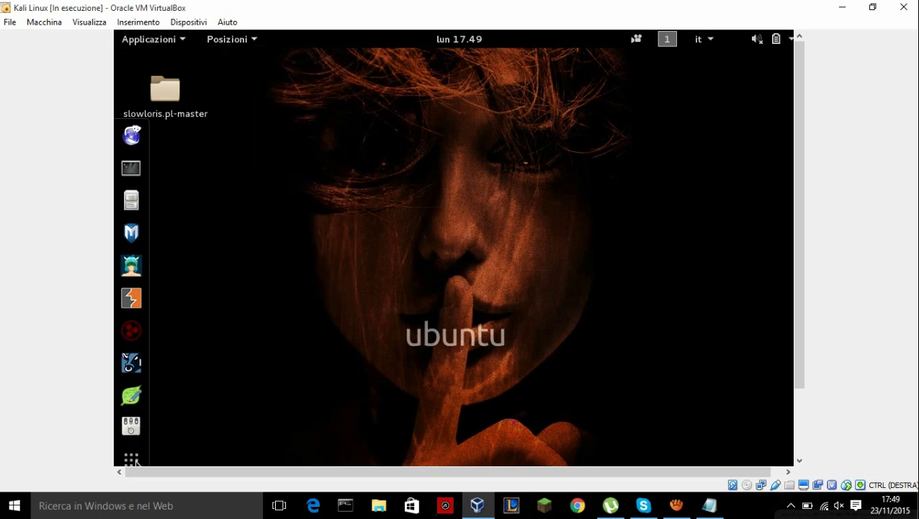
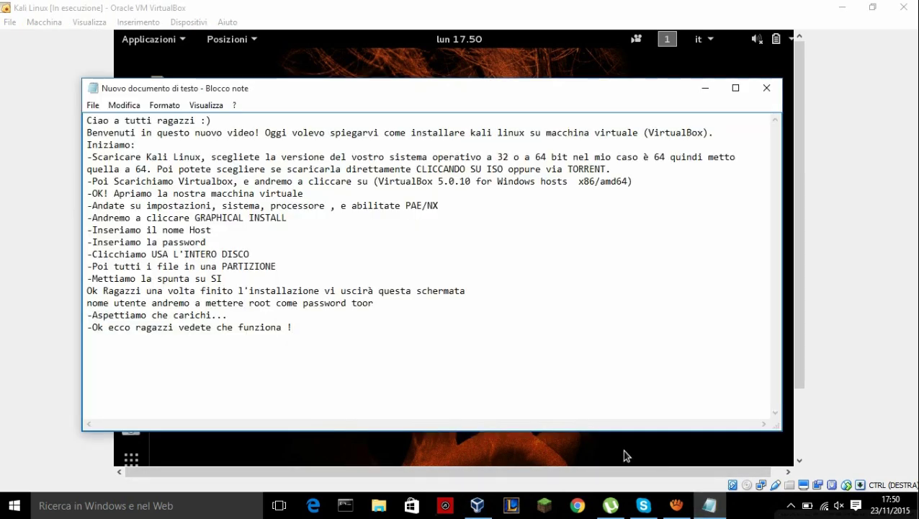
- Add the closing line 'MI lagga un pò.. ma dettagli ..LOL comunque Spero che il video vi sia piacituto..'
text(MI lagga un pò..)
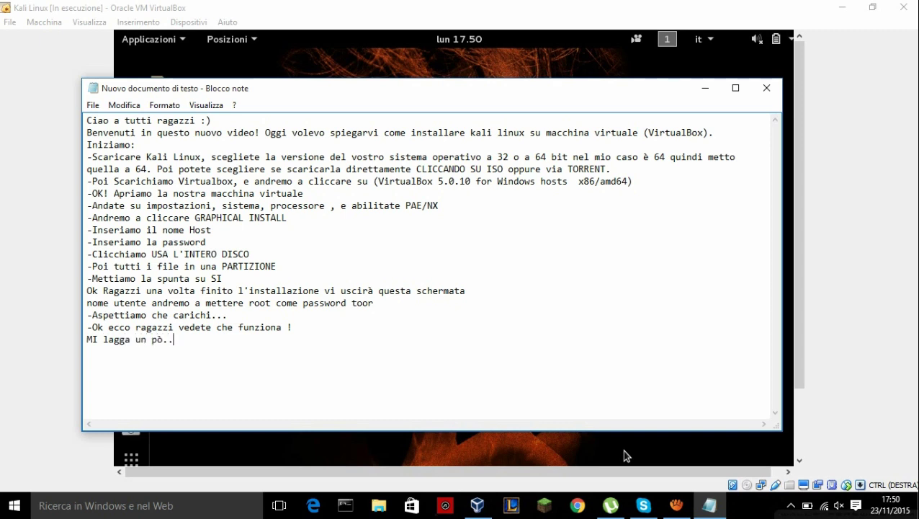
text( ma dettagli ..LOL)
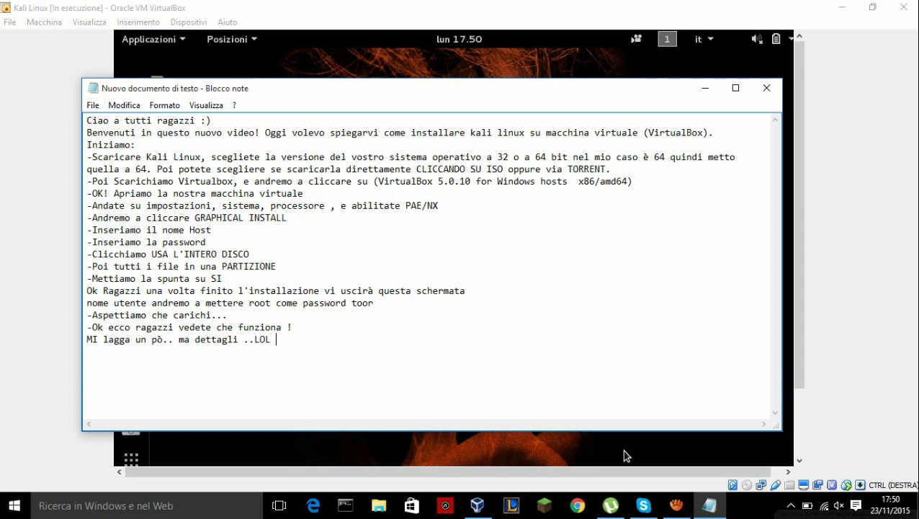
text( comunque Spero che il )
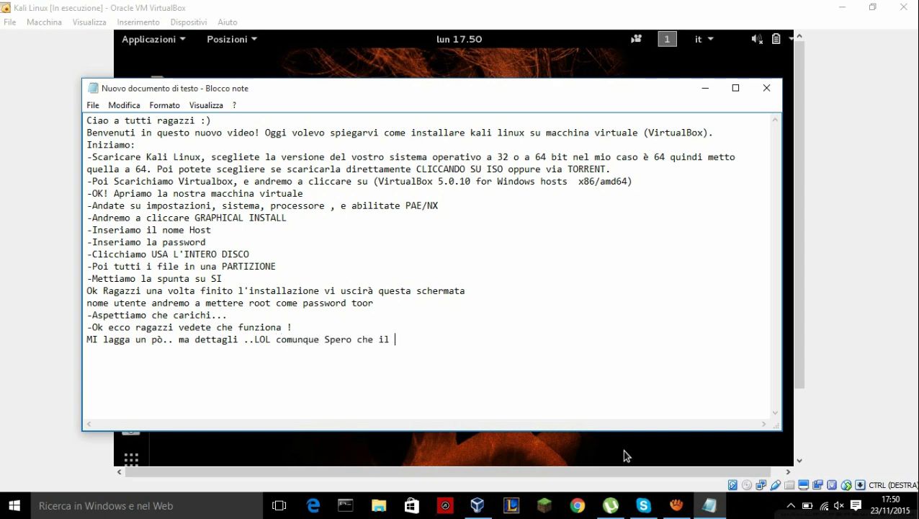
text(video vi sia piacituto)
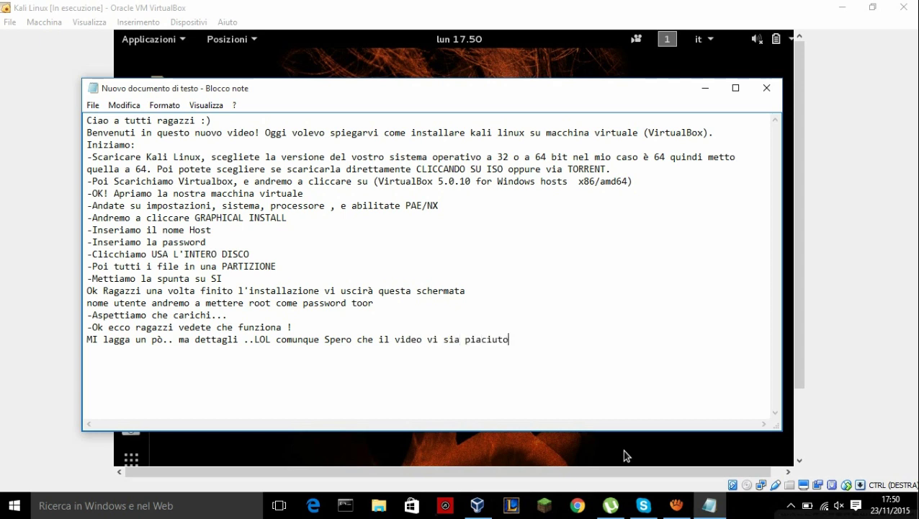
text(.. NOI)
- Append 'CI vediamo con un prossimo video ;P' and a 'CIA000…' farewell, then select the last four lines
key(BackSpace)
key(BackSpace)
key(BackSpace)
text(CI vediamo con un )
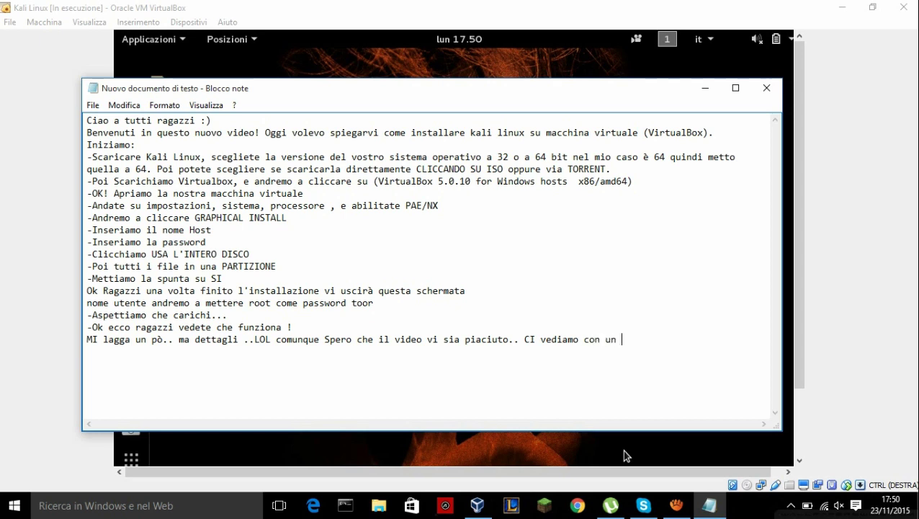
text(prossimo vide)
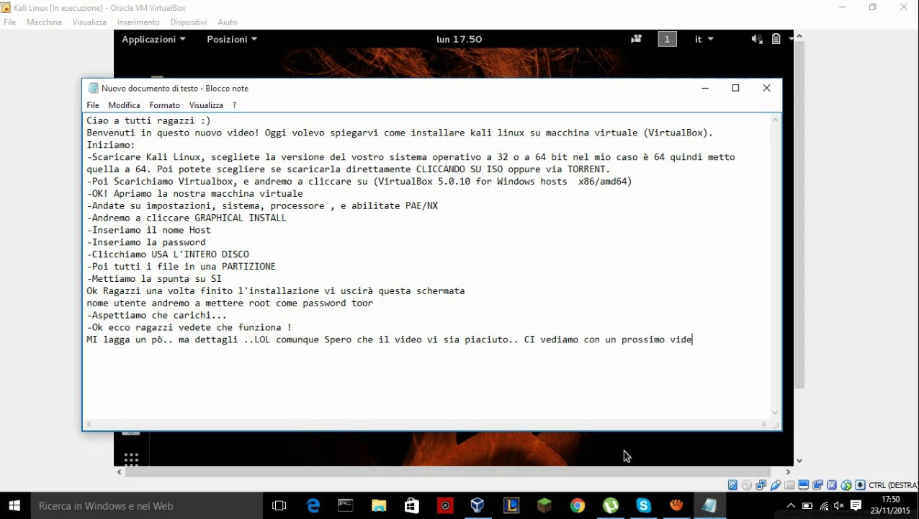
text(o ;P )
text(CIA0000000000000000000000)
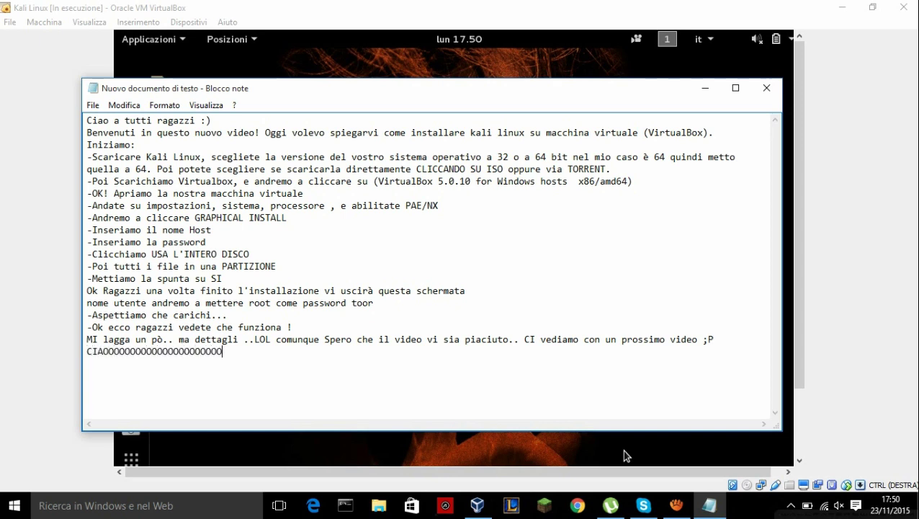
text(0000)
key(shift+Up)
key(shift+Up)
key(shift+Up)
key(shift+Home)
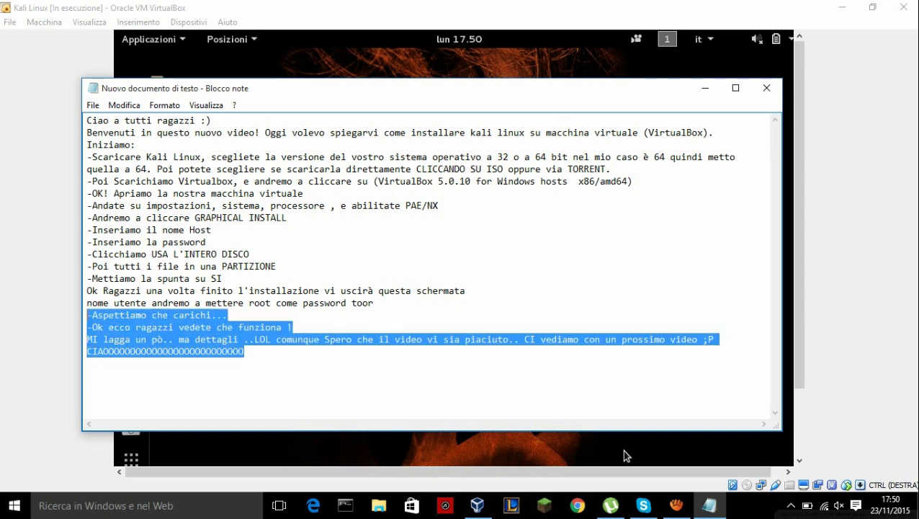